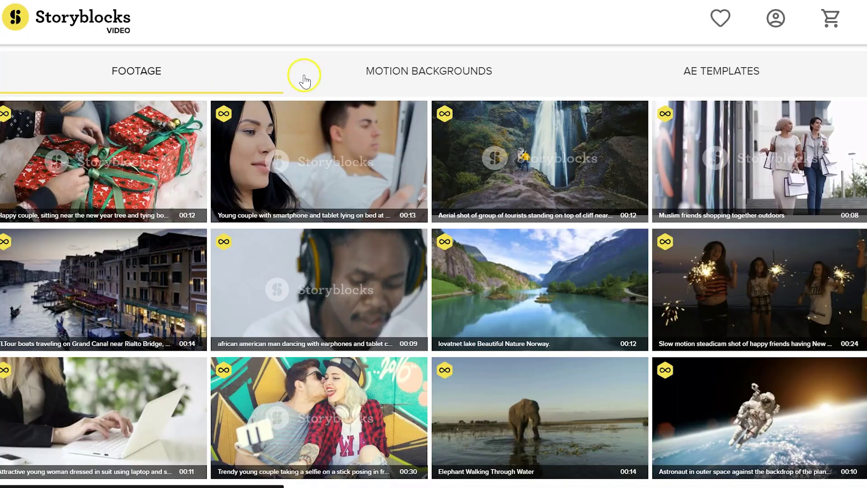
View the Motion Backgrounds and AE Templates categories of the stock library.
click(365, 72)
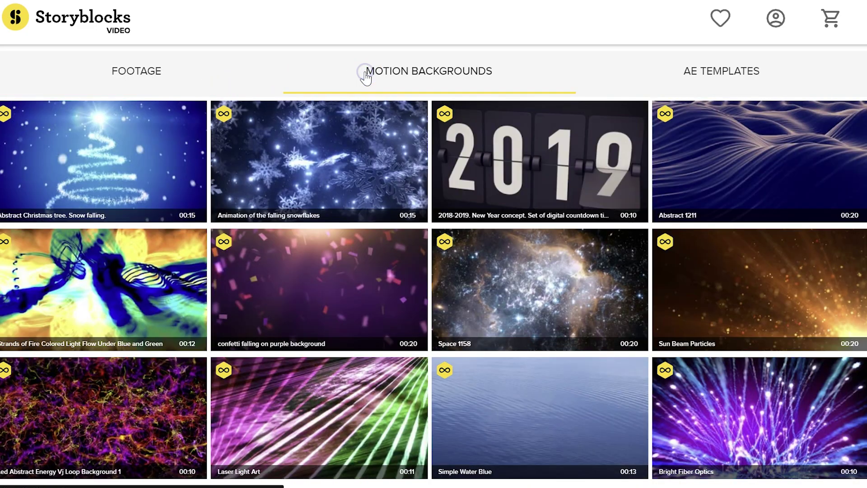
click(669, 80)
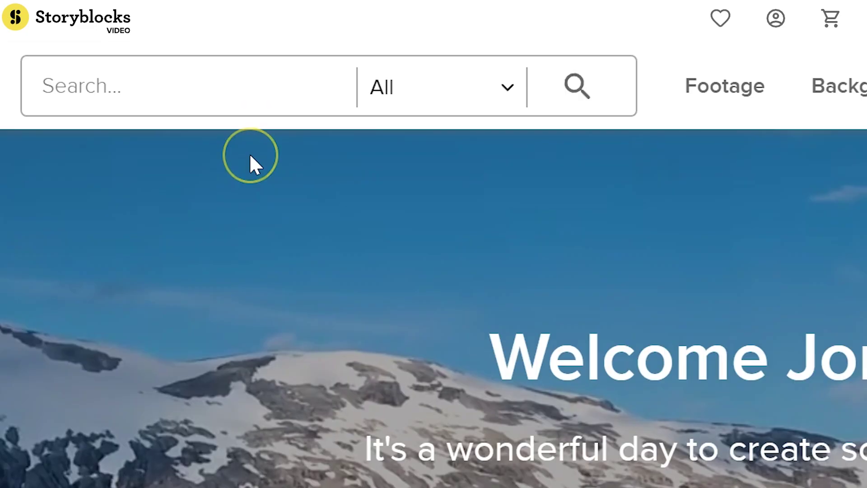
Search the stock footage for "sparks" and download the Slow Motion Sparks clip as HDMOV (MJPEG).
text(sparks)
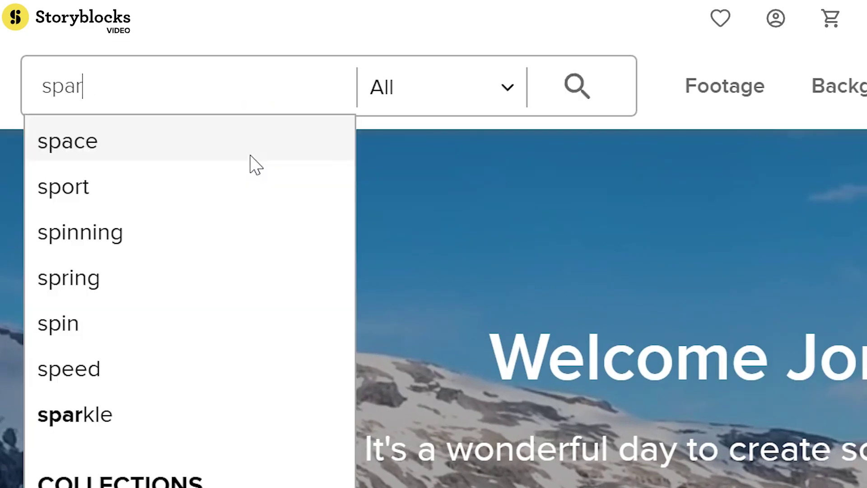
click(505, 87)
click(474, 148)
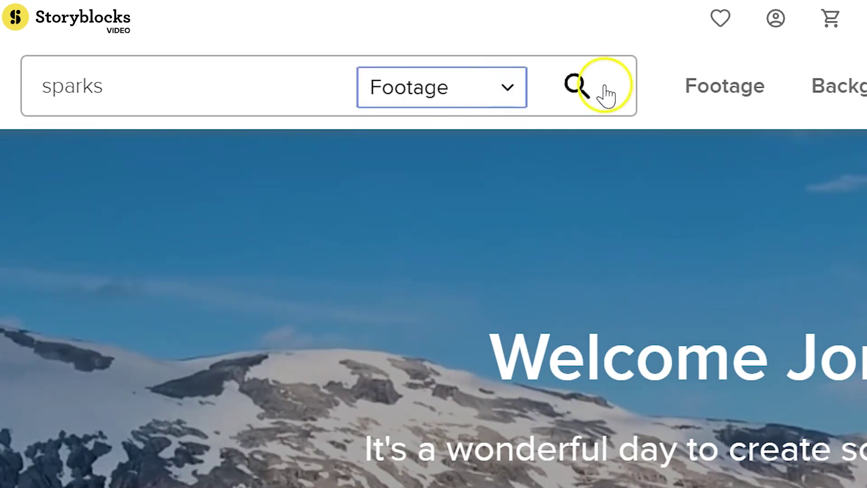
click(606, 86)
scroll(433, 271, down, 15)
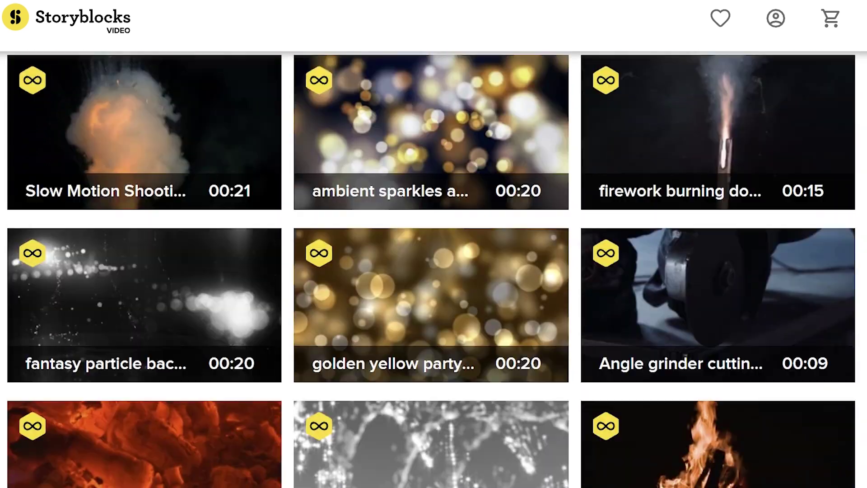
scroll(434, 271, down, 15)
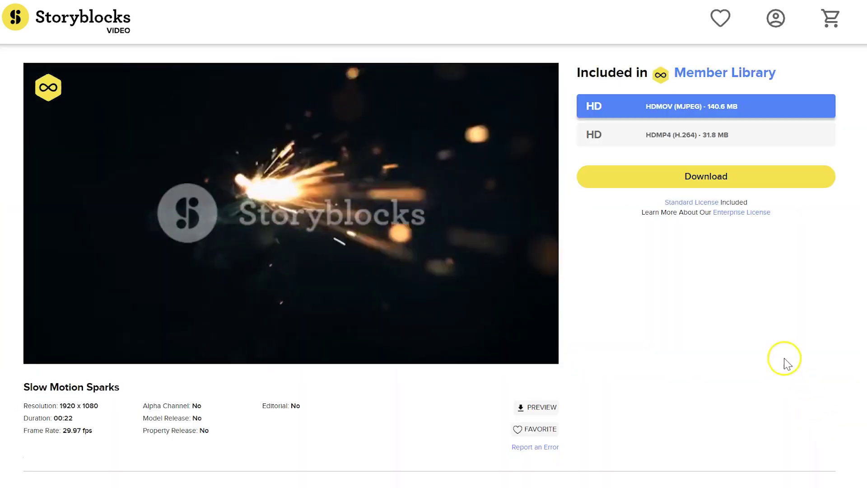
click(698, 178)
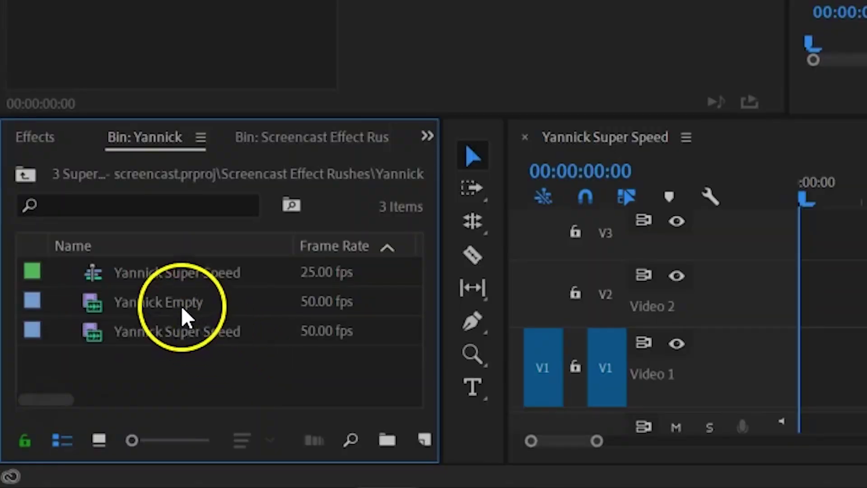
In Premiere Pro, place the Yannick Empty clip on V1 and Yannick Super Speed above it on V2, both at the sequence start.
drag(248, 315, 725, 356)
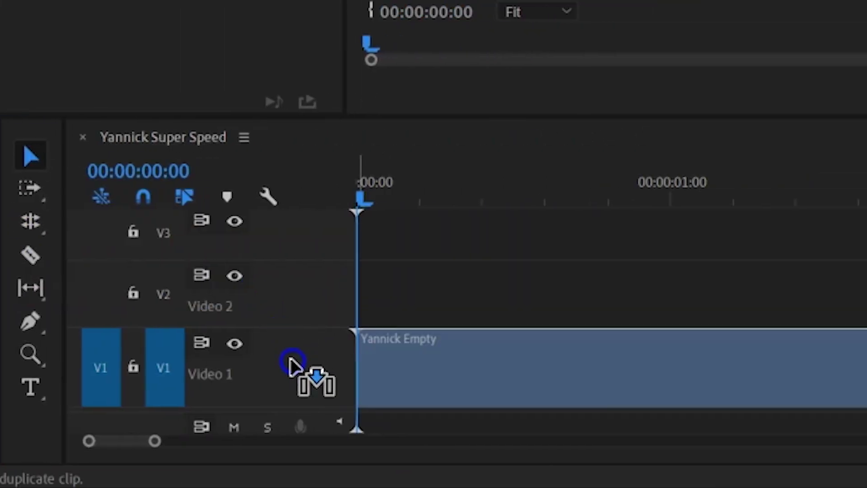
drag(291, 358, 291, 358)
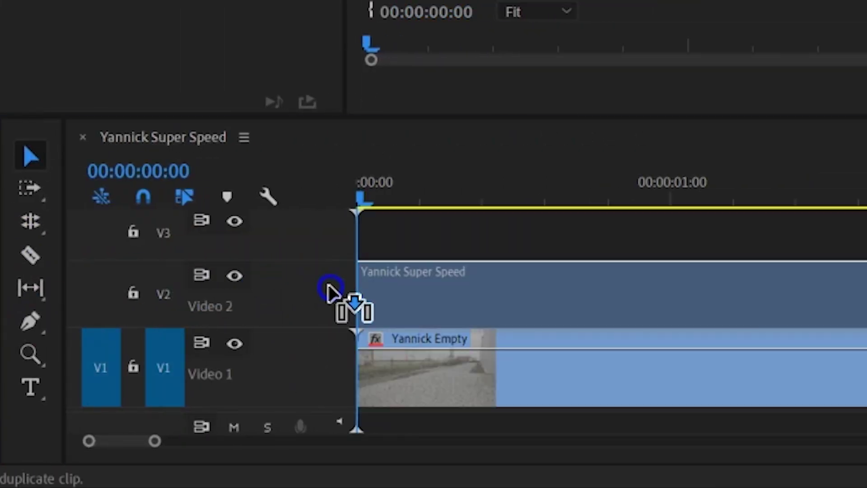
drag(329, 285, 329, 286)
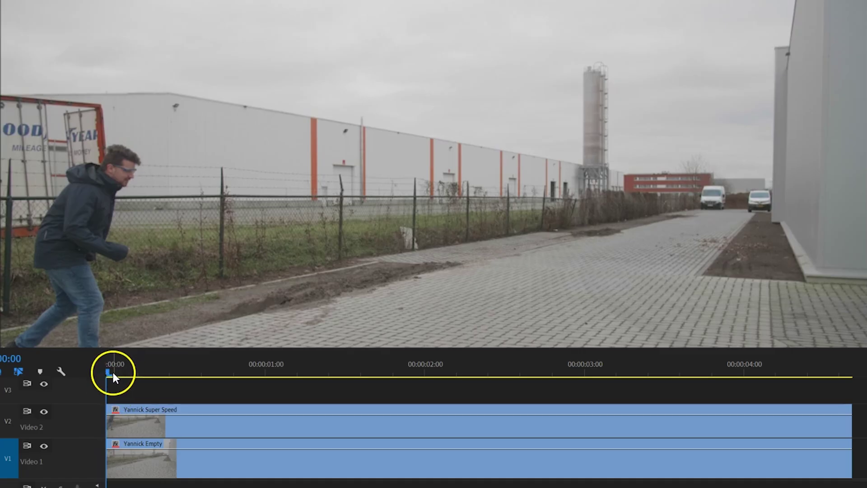
Cut the Yannick Super Speed clip on V2 at 00:00:01:12 and 00:00:02:11 to isolate the run.
drag(113, 374, 210, 357)
drag(294, 351, 495, 352)
click(350, 410)
key(ctrl+k)
click(507, 411)
key(ctrl+k)
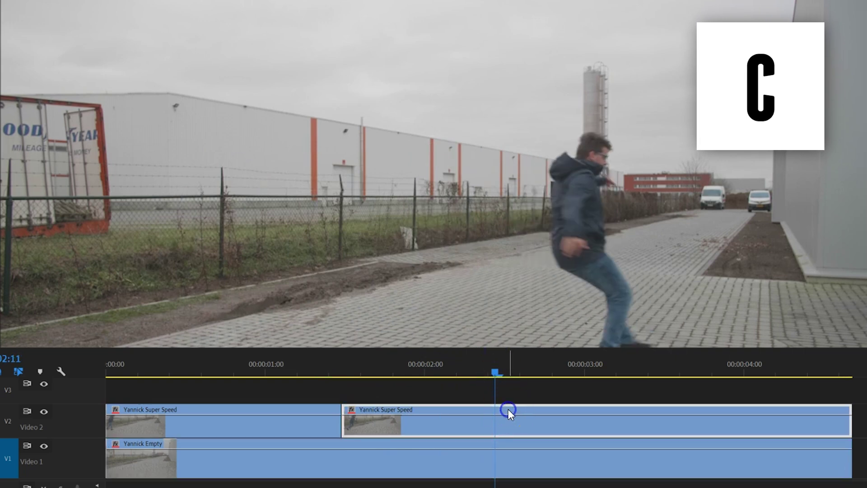
click(504, 407)
click(507, 377)
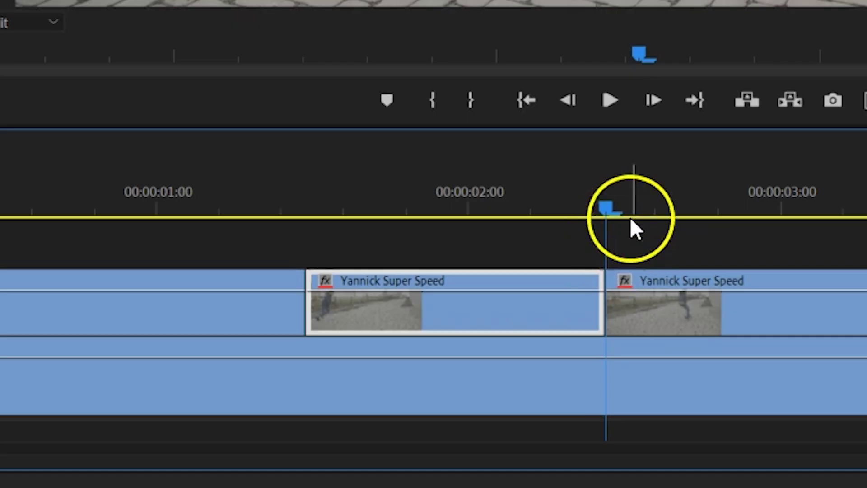
Add a frame hold at the first frame of the middle Yannick Super Speed segment.
drag(332, 247, 310, 248)
right_click(339, 310)
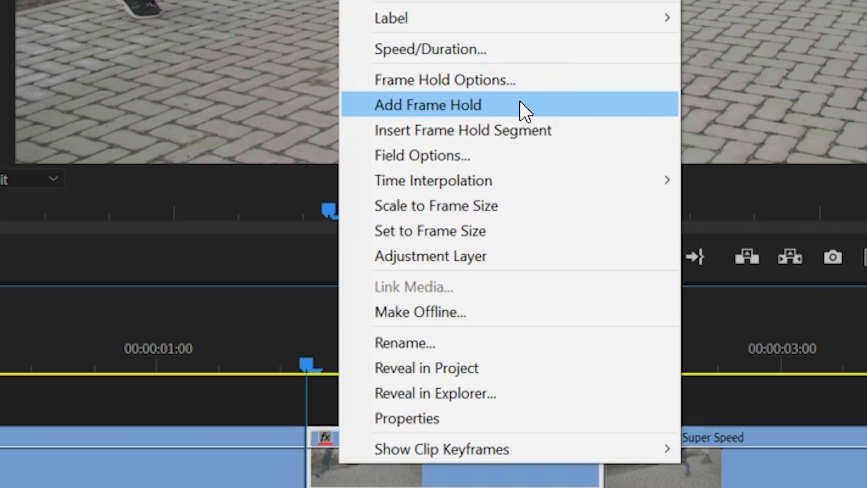
click(520, 104)
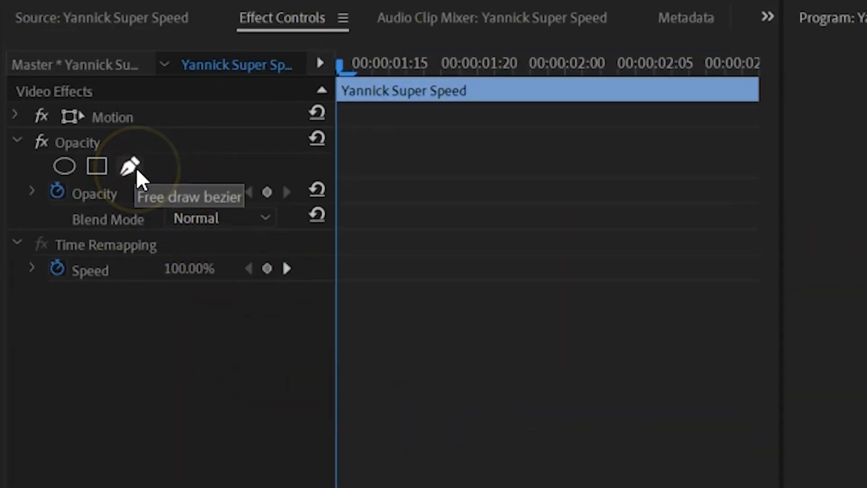
Draw a free-form opacity mask around the running man and nest the masked clip as "run".
click(131, 167)
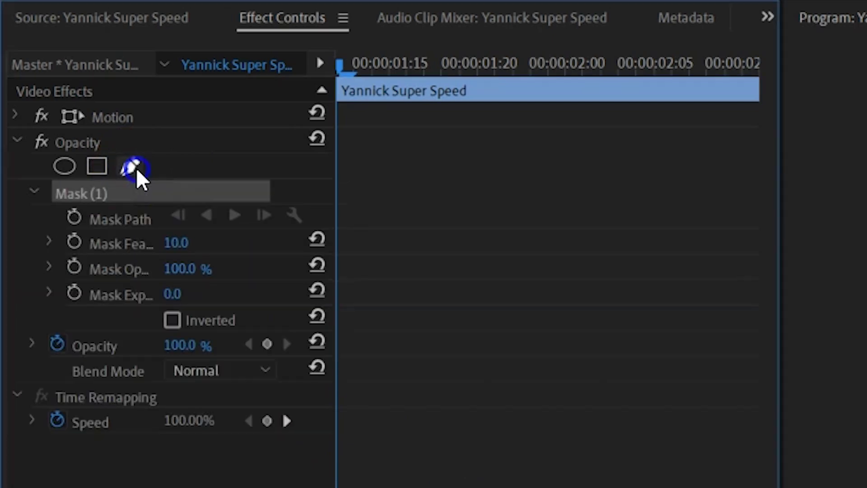
click(144, 196)
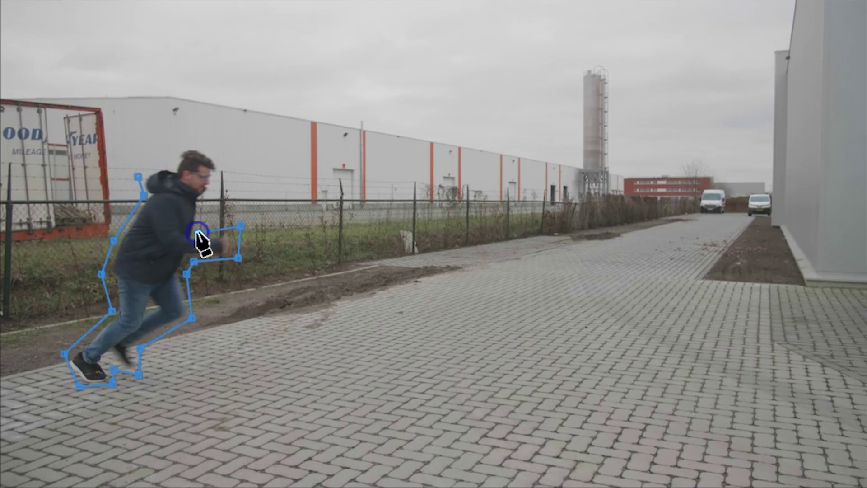
right_click(326, 296)
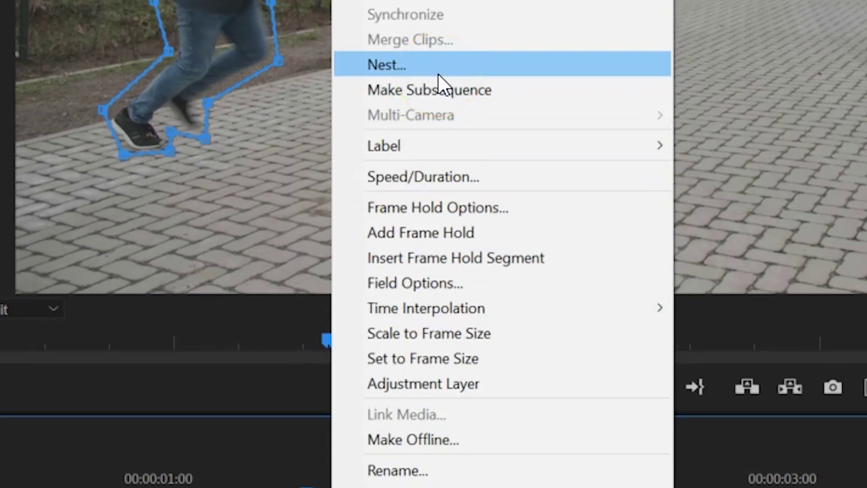
click(439, 73)
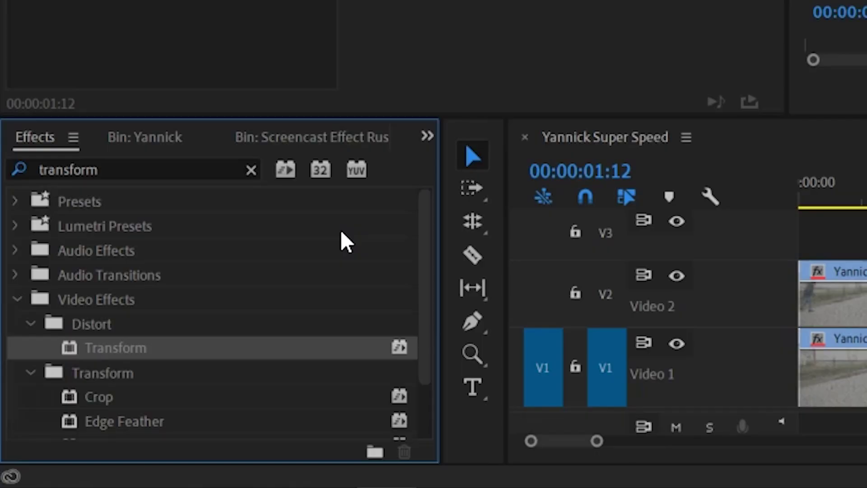
Apply the Transform effect to the run nest and keyframe its Position from 1920, 1080 at 00:00:01:12 to 3779, 1080 at 00:00:01:16.
drag(150, 347, 592, 286)
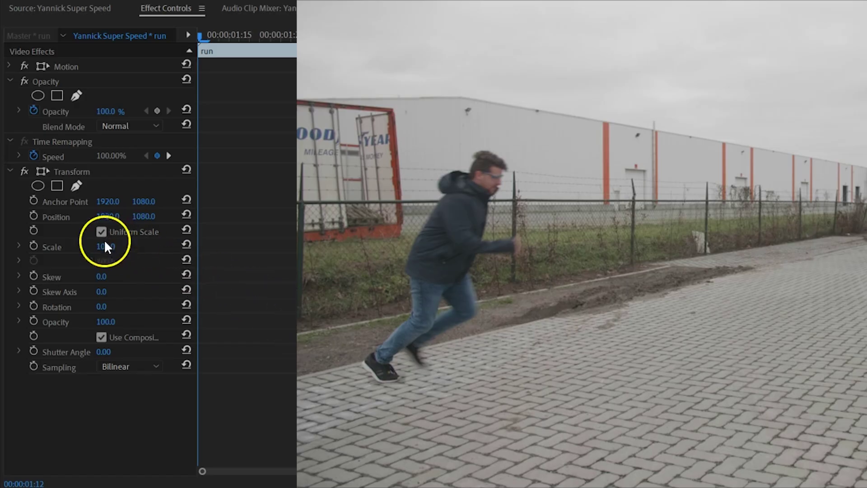
click(33, 215)
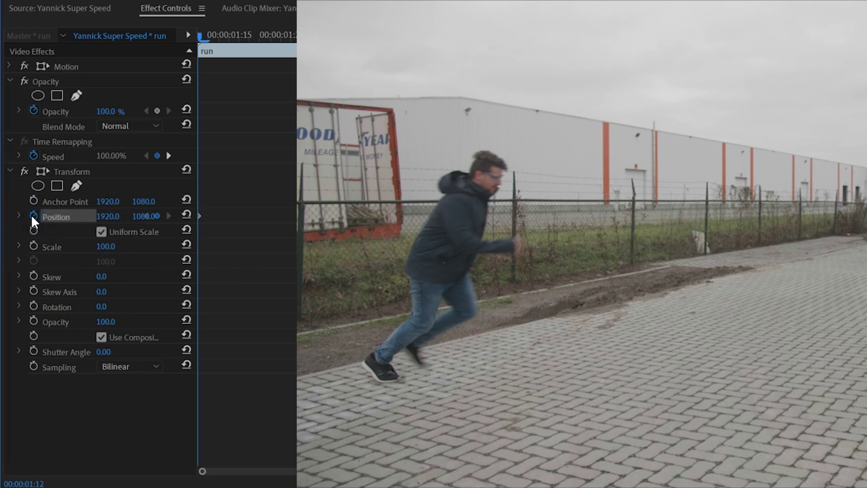
key(Right)
key(Right)
key(Right)
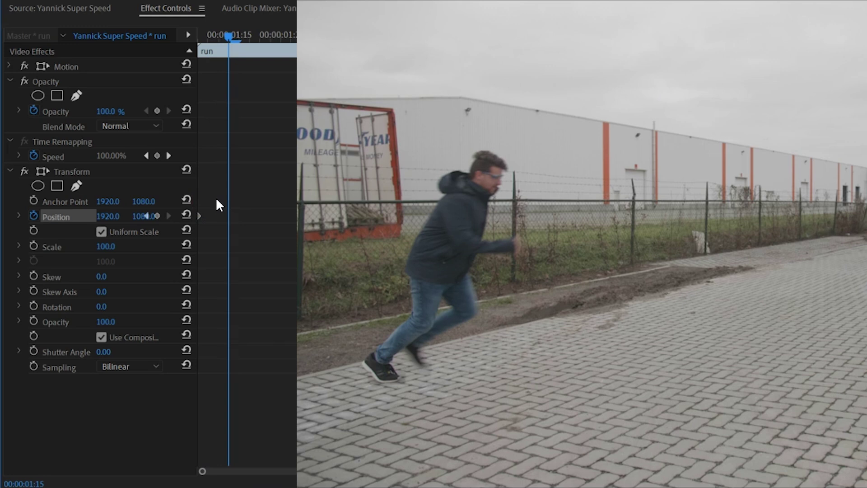
drag(116, 220, 183, 220)
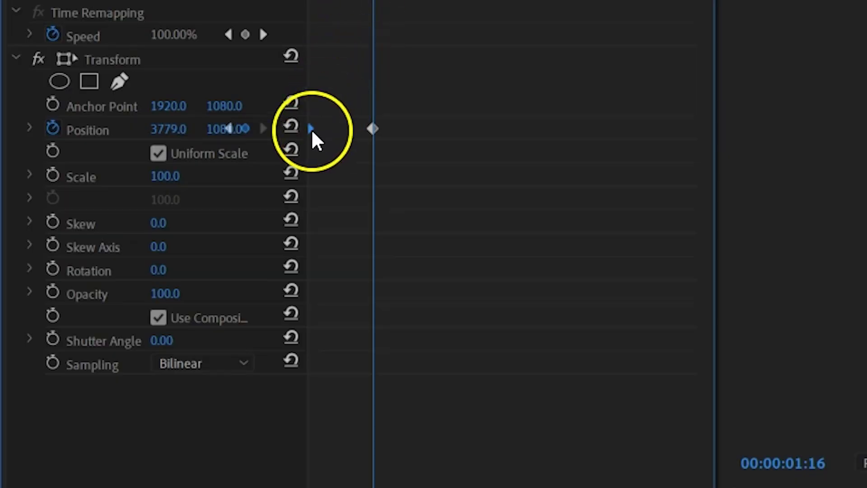
Set the first Position keyframe's temporal interpolation to Ease Out and open the temporal interpolation options of the second keyframe.
right_click(312, 131)
mouse_move(412, 304)
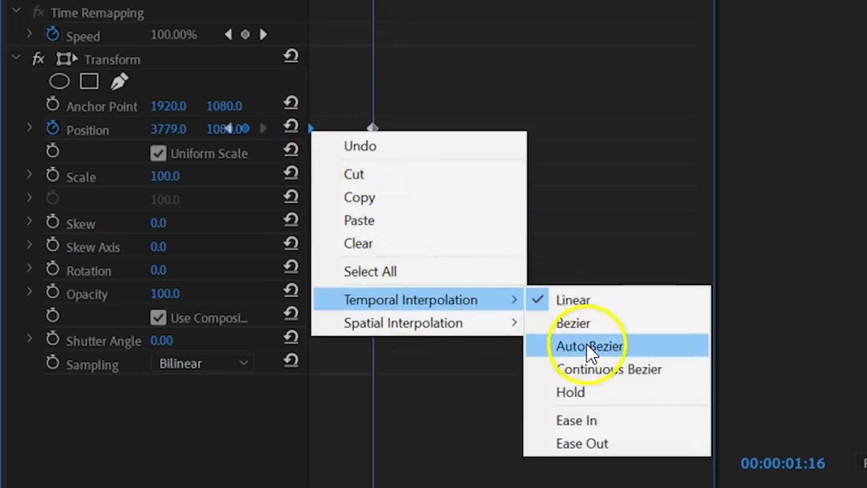
click(619, 449)
right_click(371, 128)
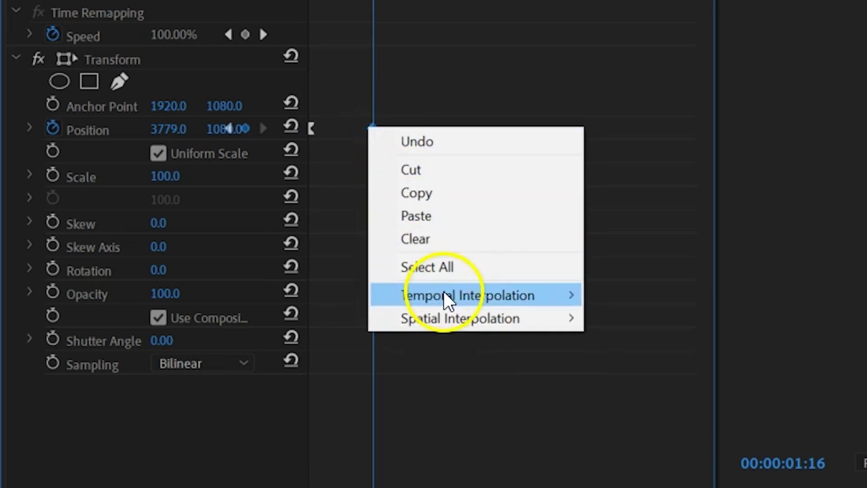
mouse_move(447, 300)
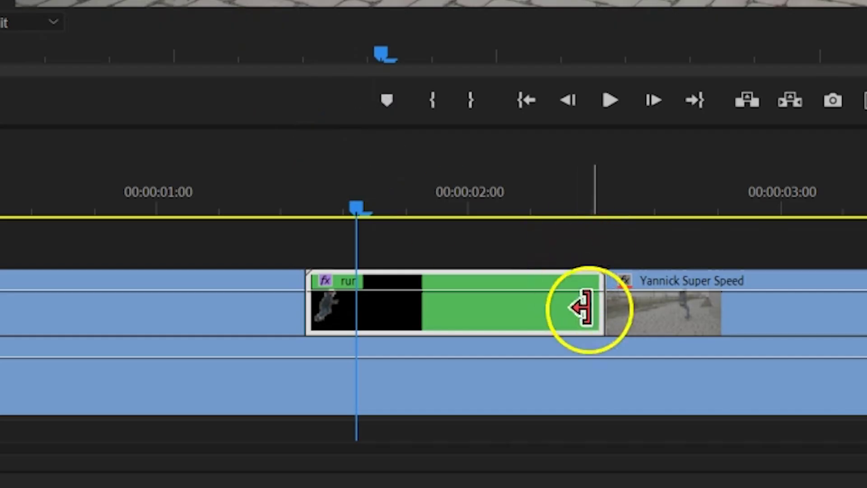
Trim the run nest's end to 00:00:01:16 and move the following Yannick Super Speed segment earlier to close the gap.
drag(582, 310, 487, 289)
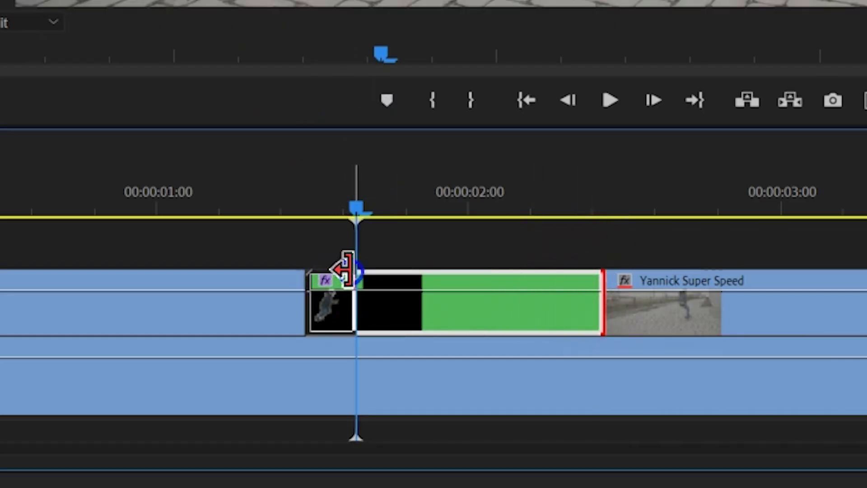
key(Delete)
drag(648, 316, 407, 310)
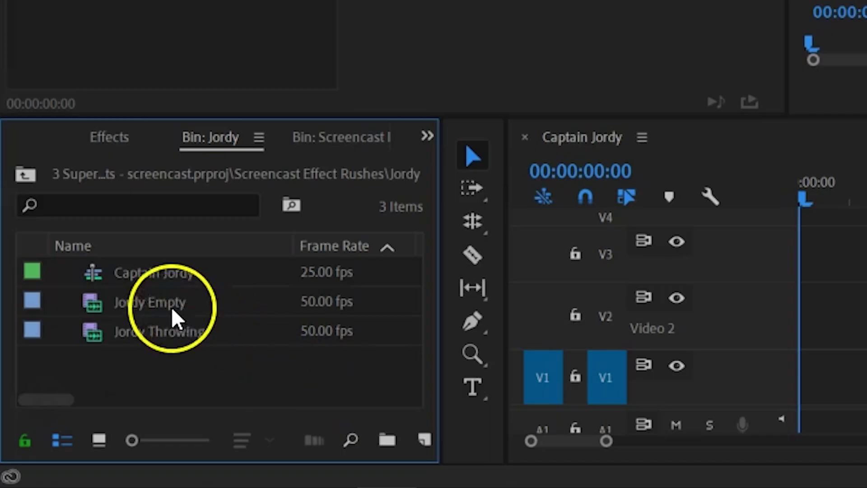
Place the Jordy Empty clip on V1 and Jordy Throwing on V2 at the start of the Captain Jordy sequence.
drag(172, 319, 758, 373)
drag(228, 294, 285, 307)
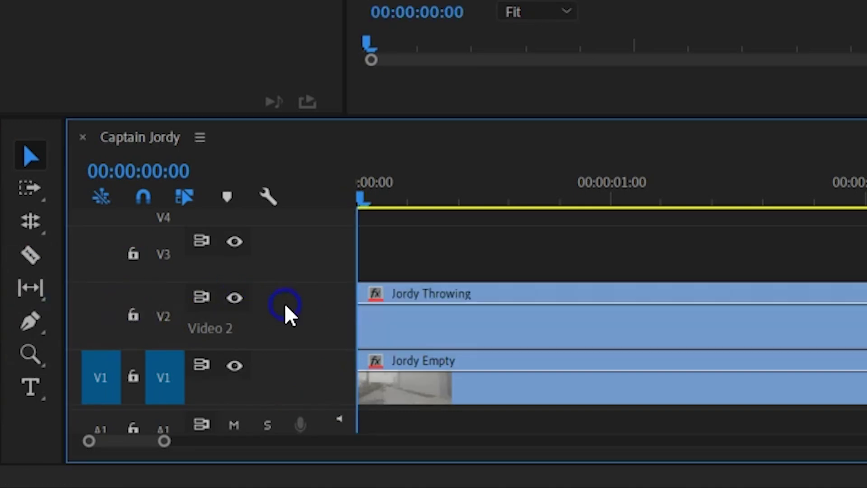
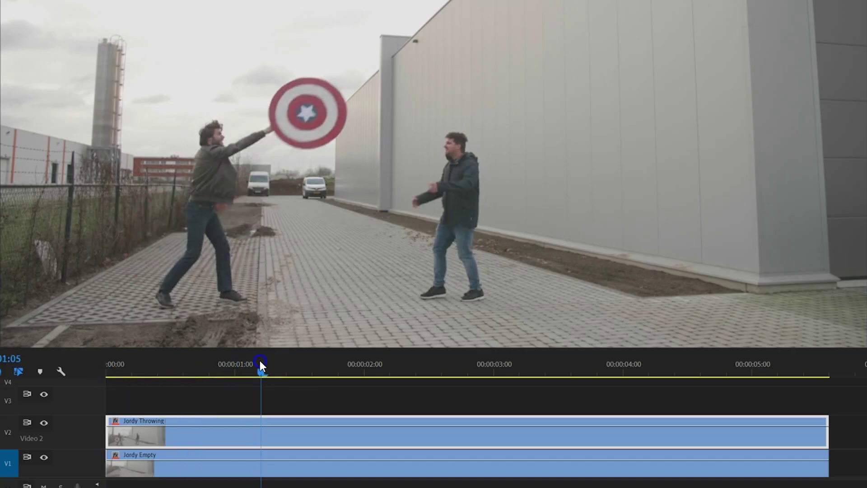
Cut the Jordy Throwing clip on V2 at 00:00:01:06 and 00:00:02:13 to isolate the shield throw.
key(c)
click(269, 429)
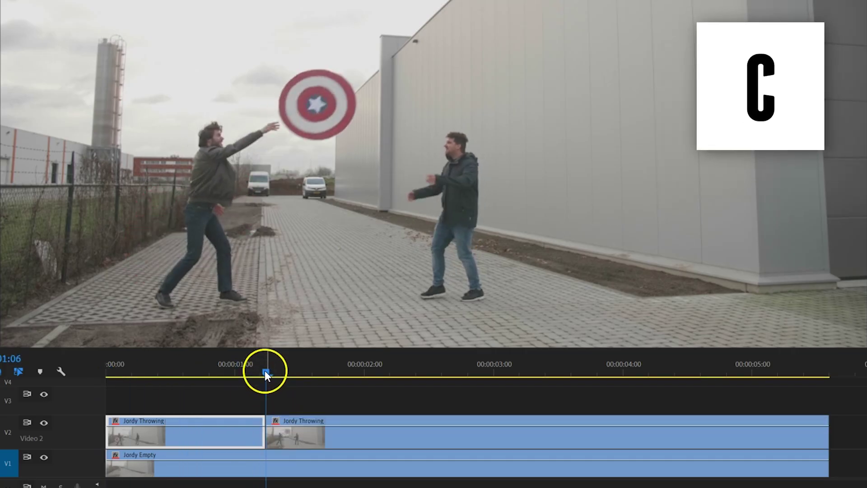
key(c)
click(431, 431)
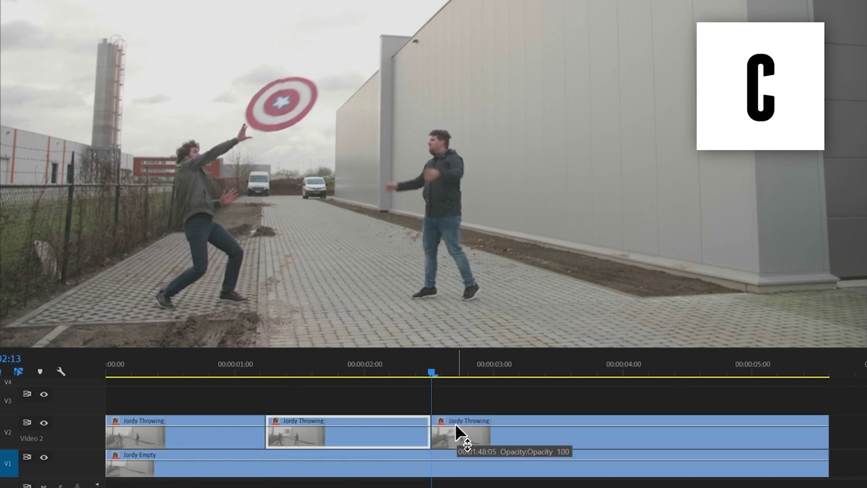
Duplicate the middle Jordy Throwing segment onto V3 directly above the original.
click(378, 432)
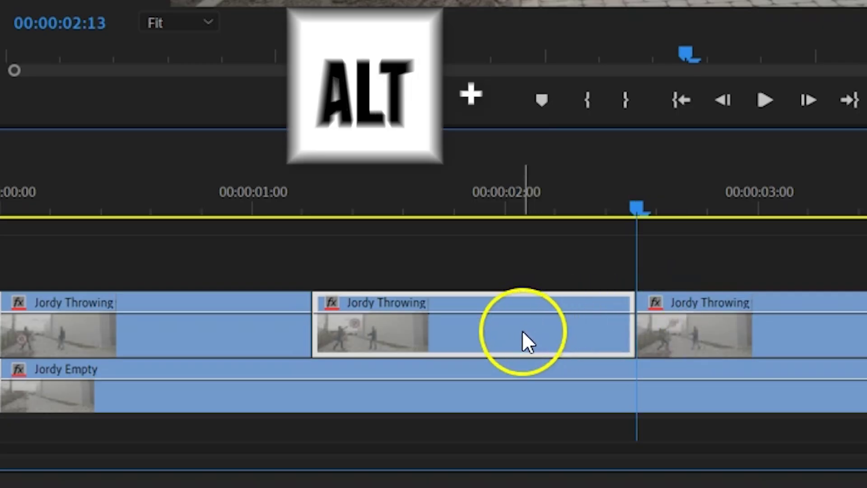
drag(522, 329, 524, 273)
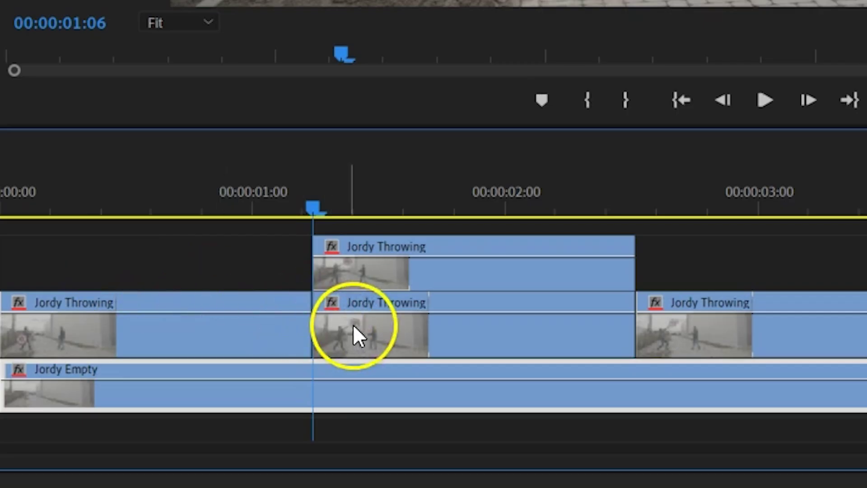
Draw a free-form opacity mask on the middle Jordy Throwing segment on V2 to isolate the thrower.
click(353, 324)
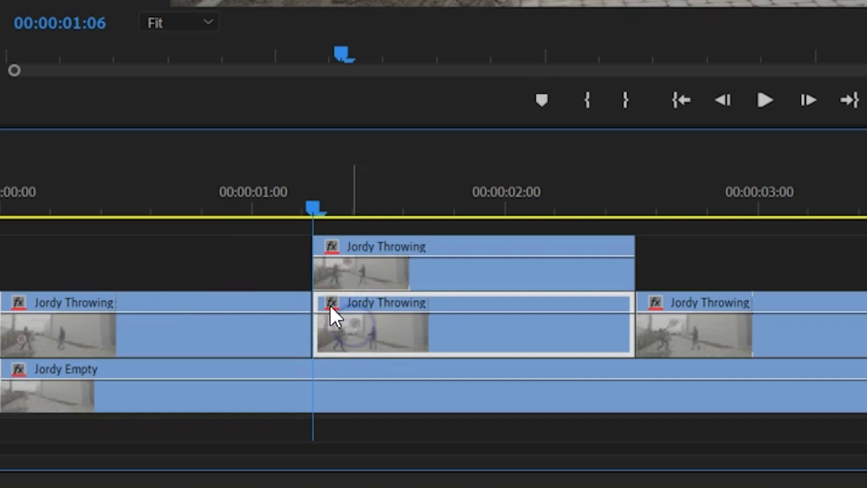
click(123, 161)
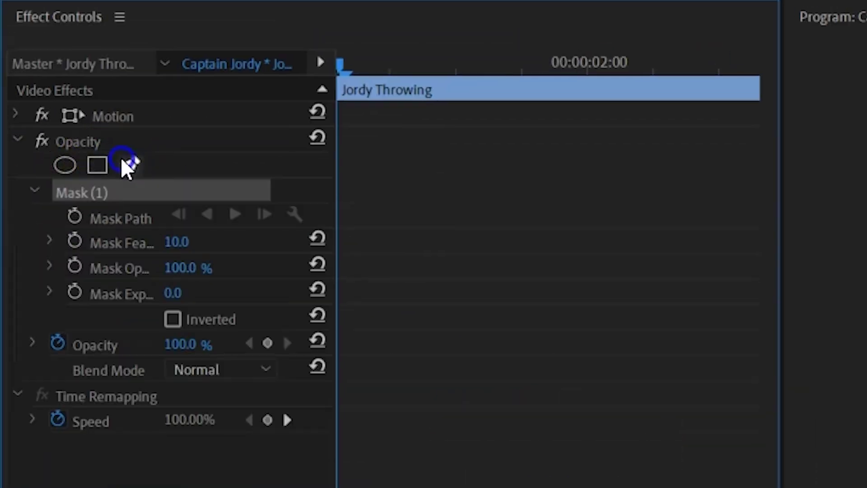
click(304, 469)
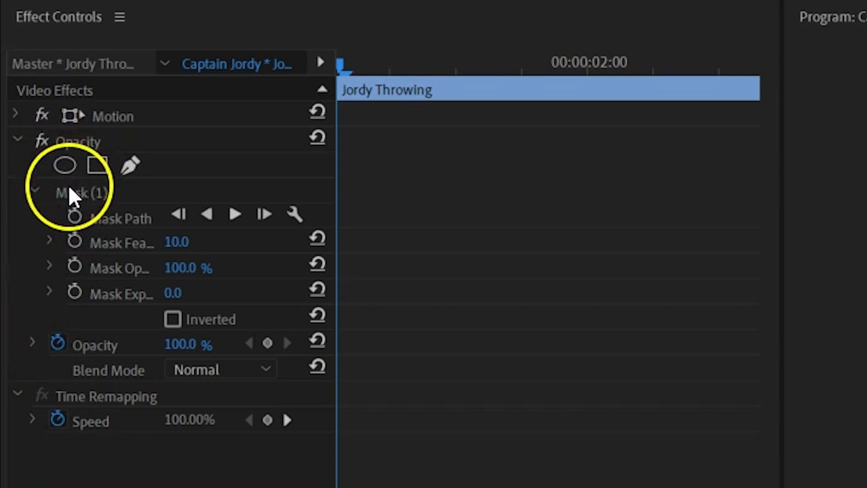
Copy that opacity mask onto the first and last Jordy Throwing segments on V2.
right_click(71, 192)
click(152, 313)
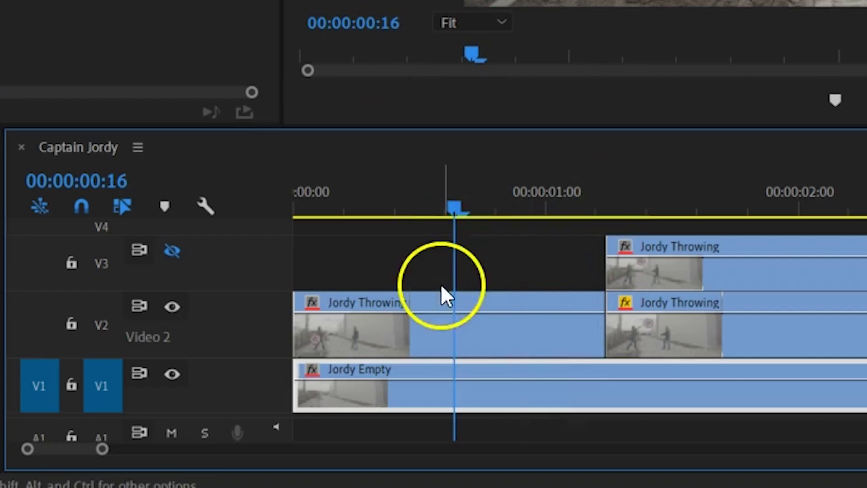
click(452, 316)
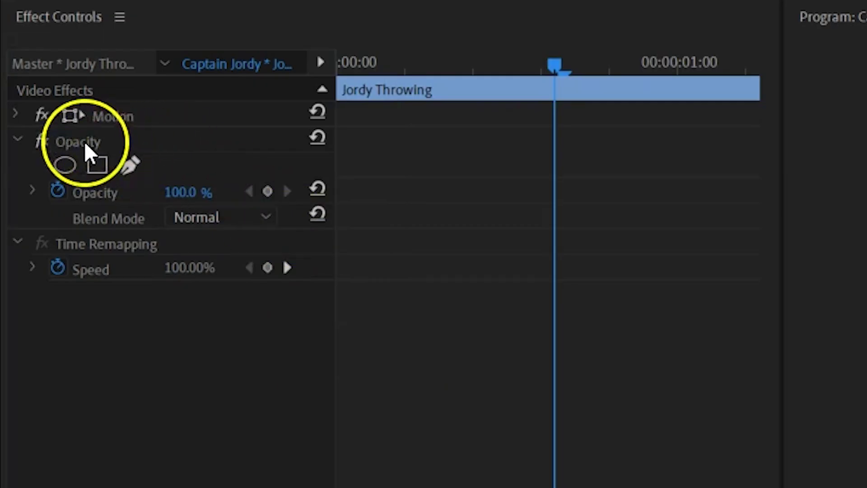
right_click(88, 151)
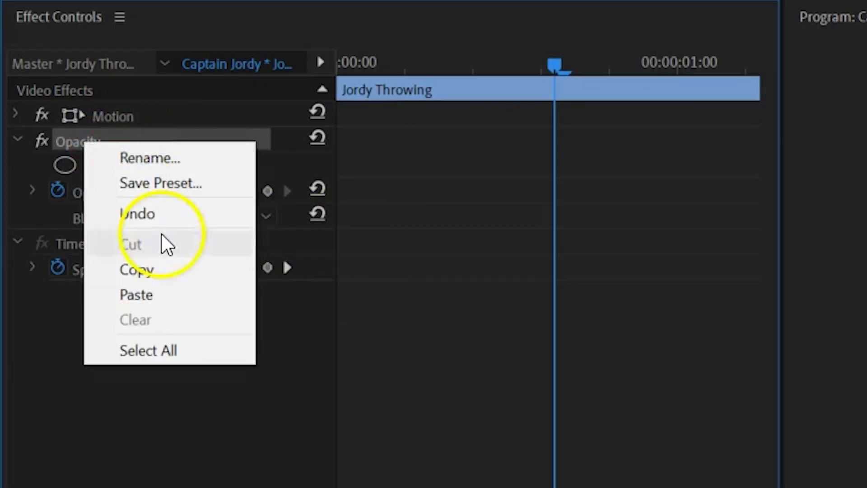
click(175, 294)
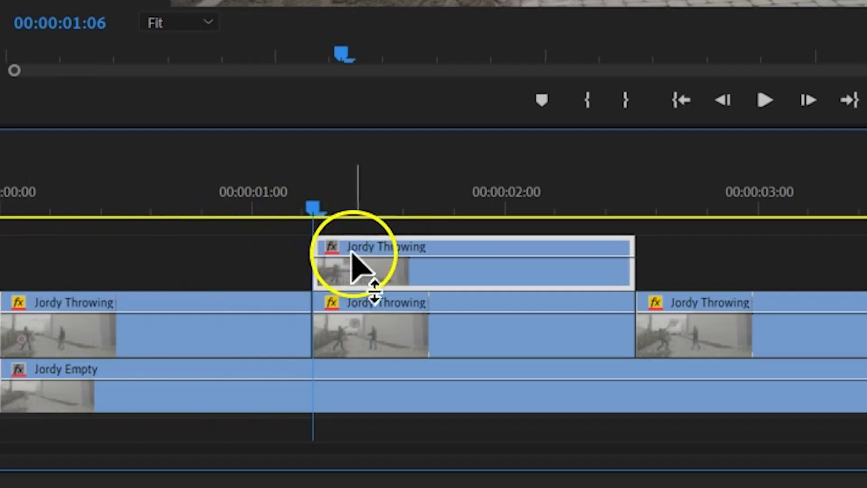
Add a frame hold at 00:00:01:06 to the Jordy Throwing copy on V3 and give it an elliptical opacity mask around the shield.
right_click(347, 269)
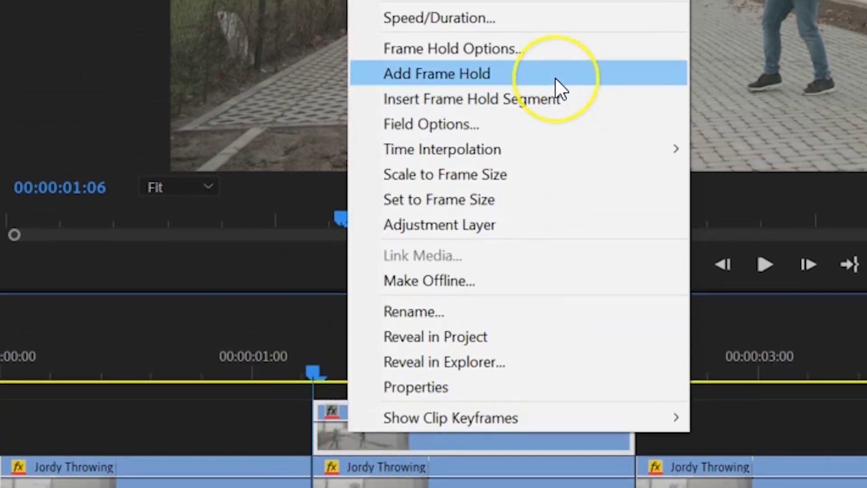
click(554, 78)
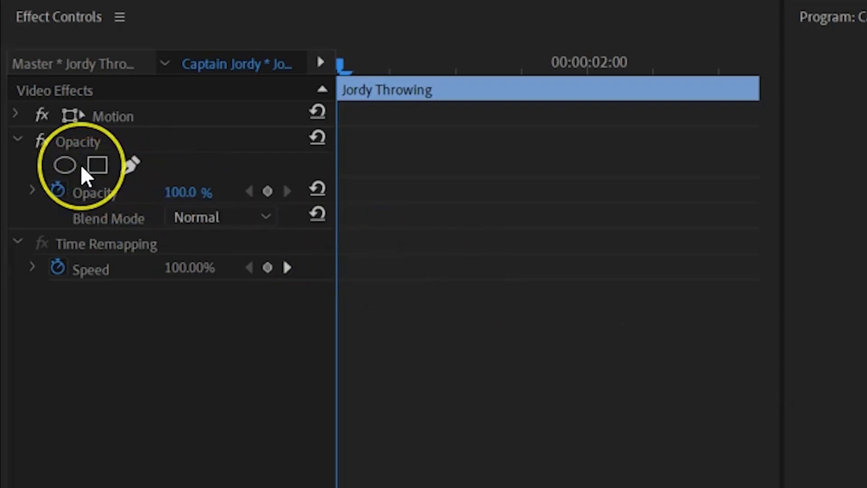
click(65, 166)
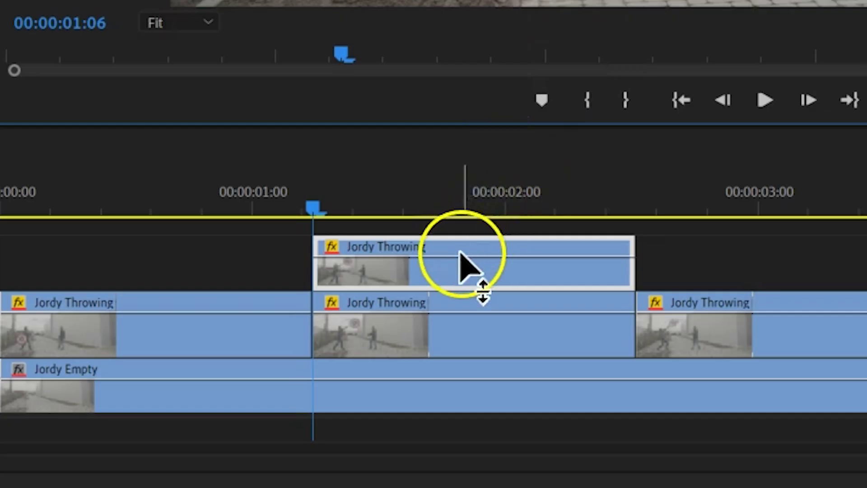
Nest the frozen clip on V3 as shield and apply the Transform effect to the nest.
right_click(464, 261)
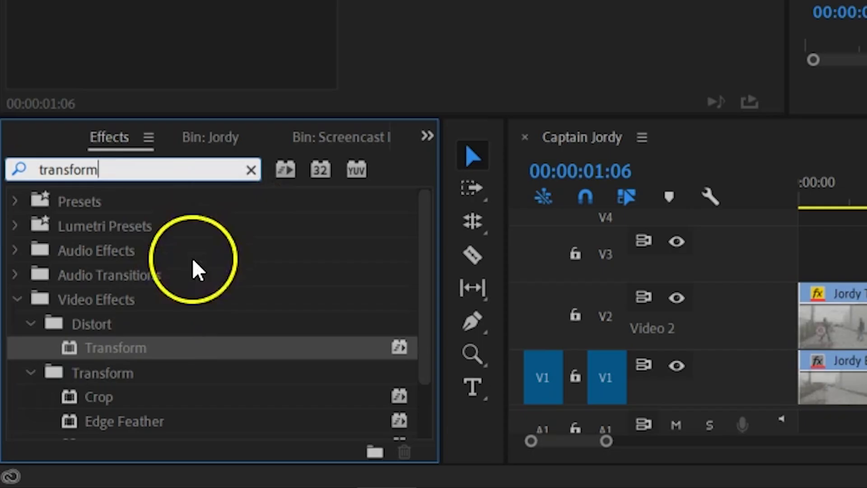
drag(135, 346, 535, 261)
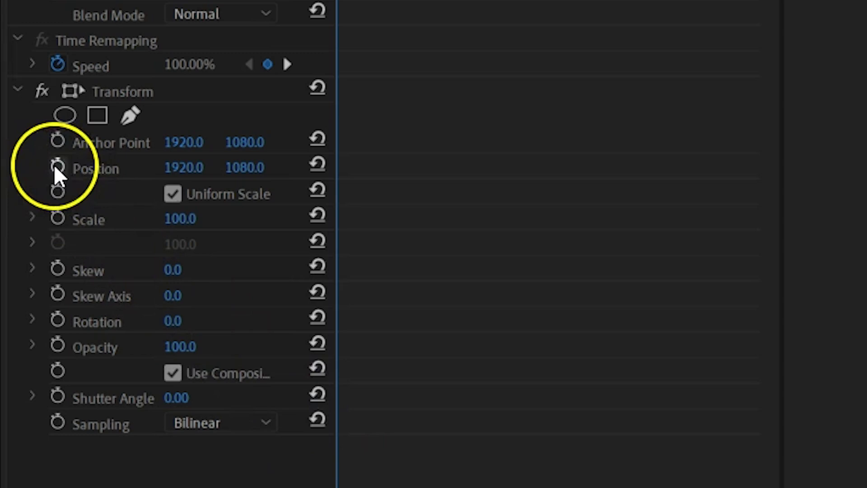
Keyframe the shield's Transform Position at 00:00:01:06 and at 00:00:01:22, moving the shield across to the upper part of the wall.
click(55, 167)
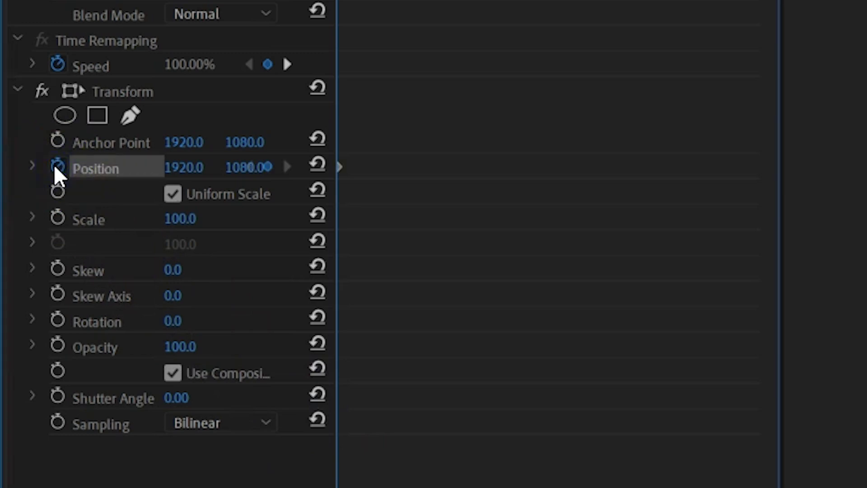
key(space)
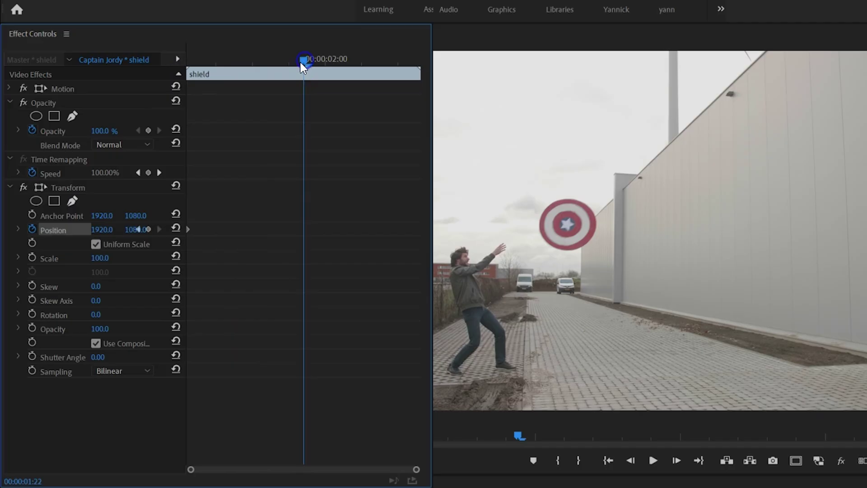
key(Right)
key(Right)
key(Left)
drag(120, 228, 107, 231)
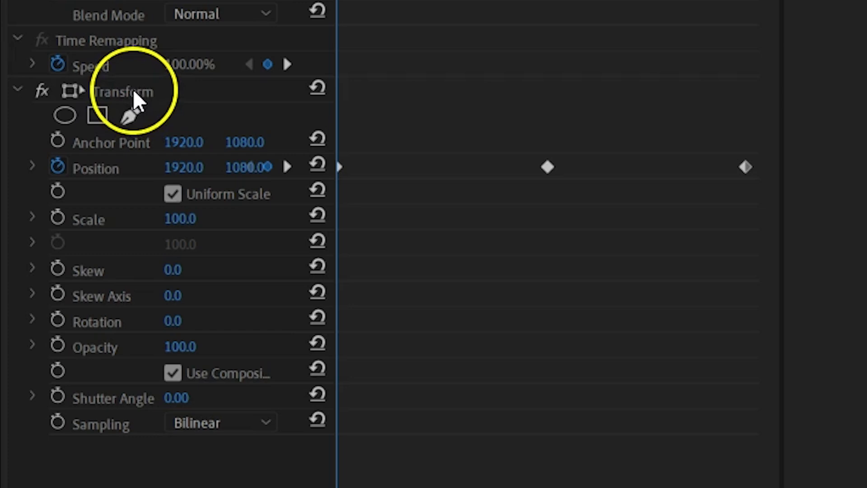
Curve the shield's Transform motion path upward by adjusting the Bezier handles at its wall impact and start points.
click(134, 94)
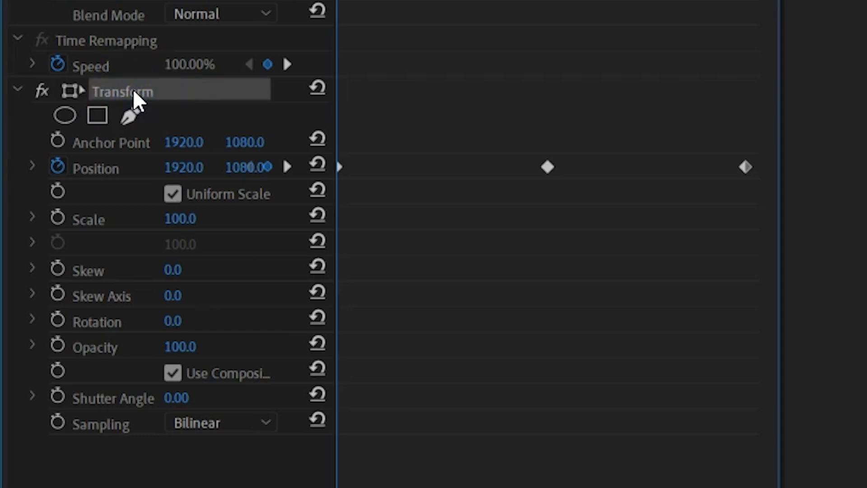
click(456, 255)
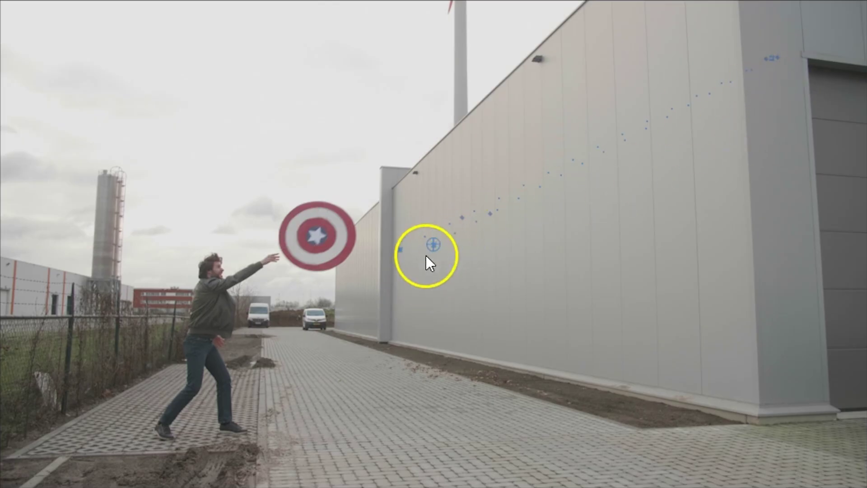
drag(772, 58, 600, 22)
drag(527, 23, 525, 22)
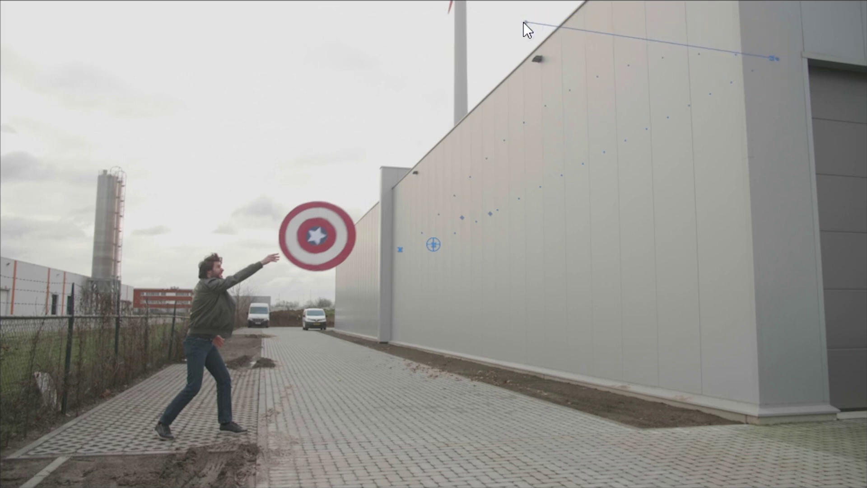
click(466, 204)
drag(400, 249, 423, 203)
key(space)
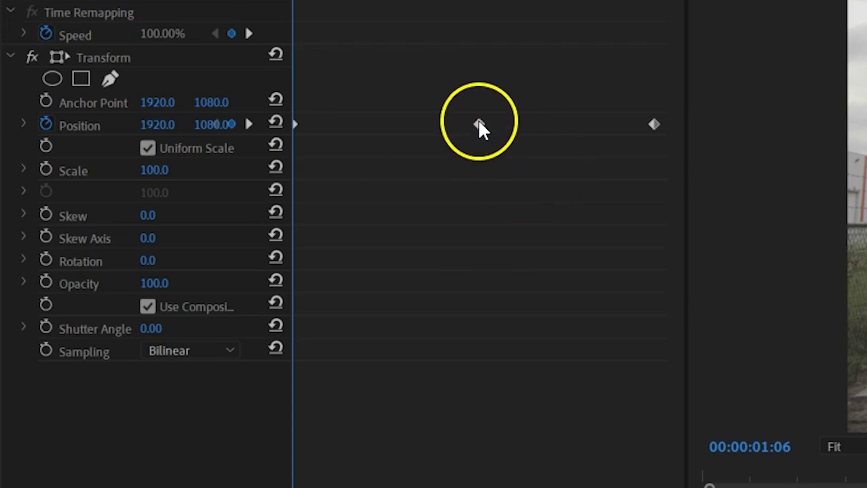
Apply Ease Out temporal interpolation to the shield's middle Position keyframe and expand the Position velocity graph.
right_click(479, 124)
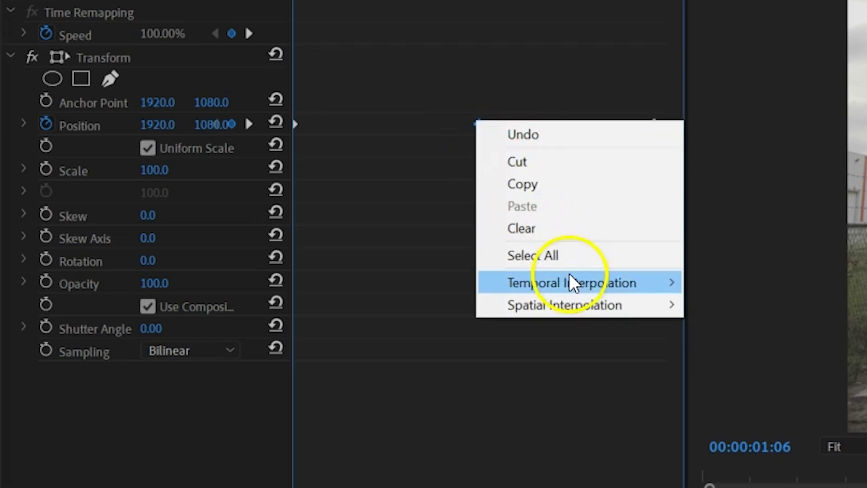
mouse_move(573, 285)
click(775, 427)
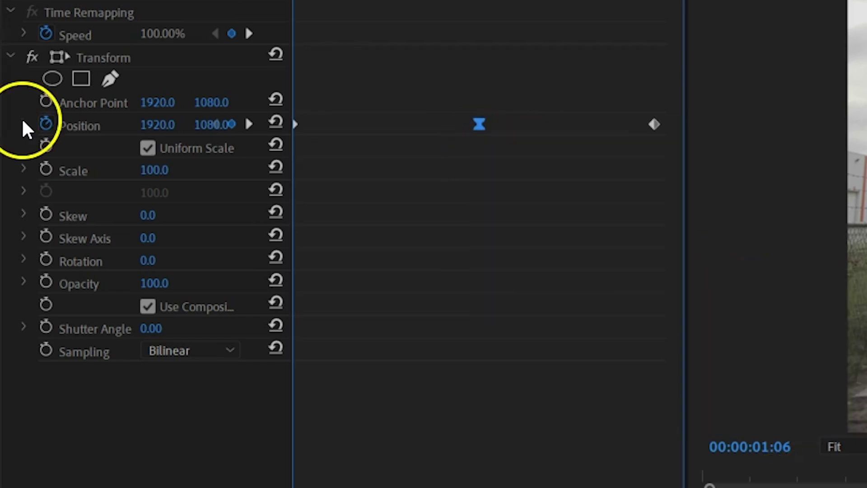
click(24, 124)
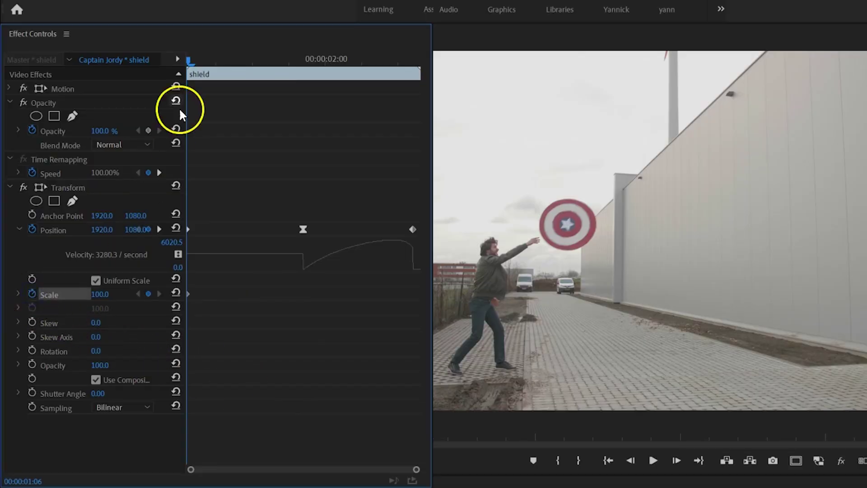
Keyframe the shield's Transform Scale at 00:00:01:22 and at the last Position keyframe.
drag(190, 59, 306, 59)
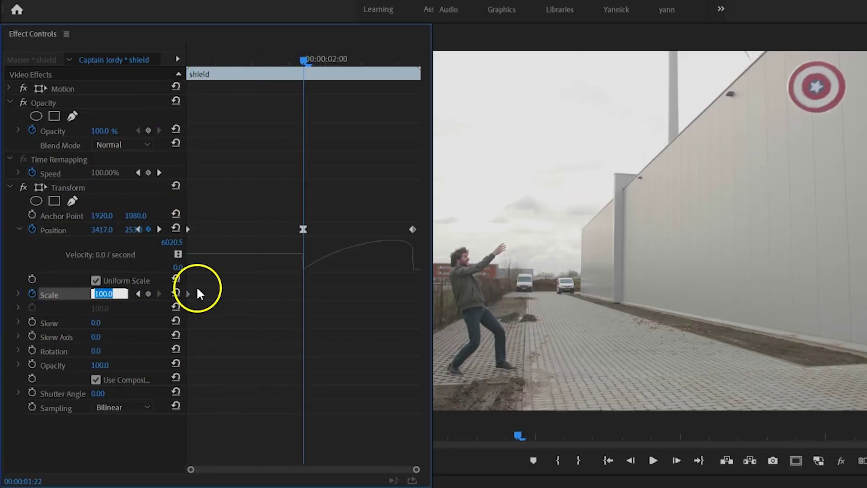
drag(306, 61, 413, 72)
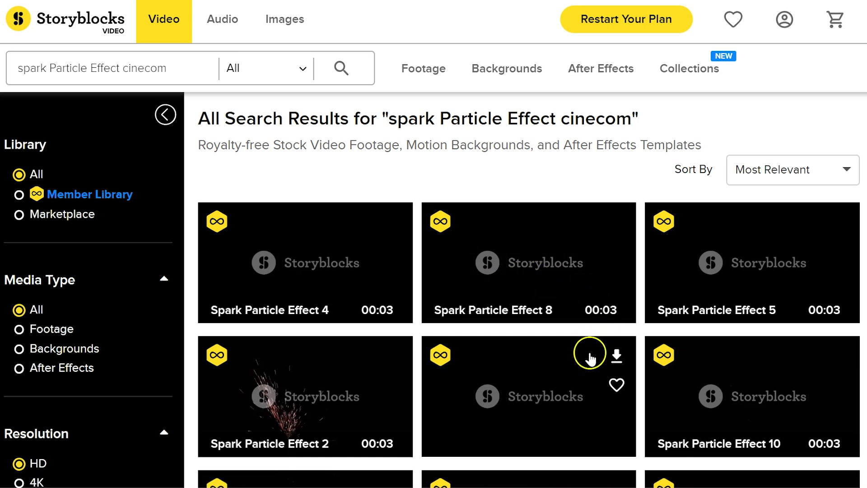
Browse the spark particle effects on Storyblocks, and in Premiere Pro place Spark 5.mov on V4 starting just before 00:00:01:22.
scroll(589, 376, down, 3)
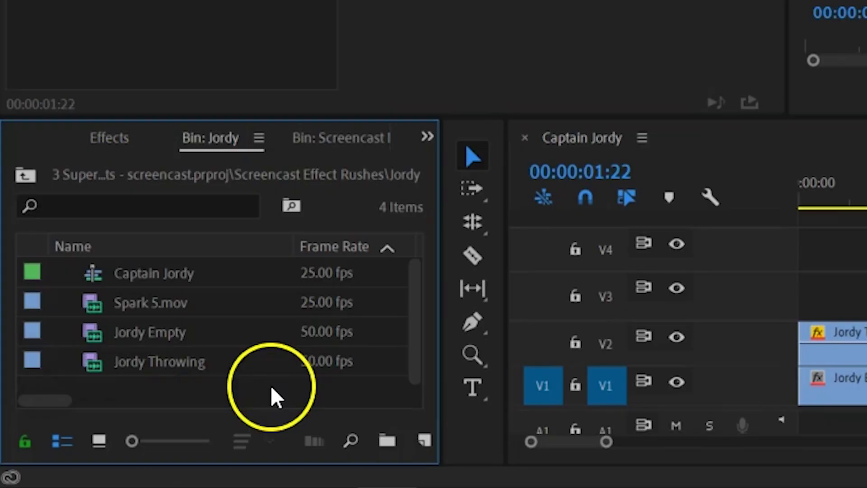
click(188, 302)
drag(188, 301, 562, 253)
click(564, 259)
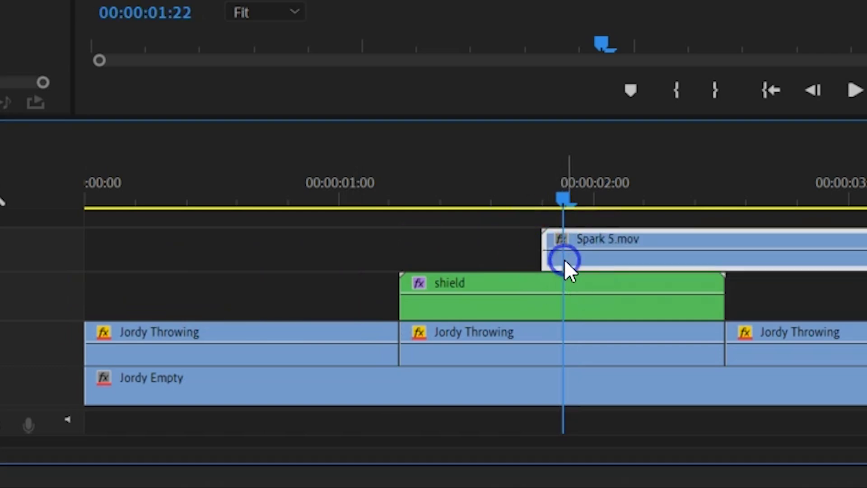
Set the Spark 5.mov blend mode to Screen and fit it to the shield's wall impact with scale 77 and rotation 116.7°.
click(143, 123)
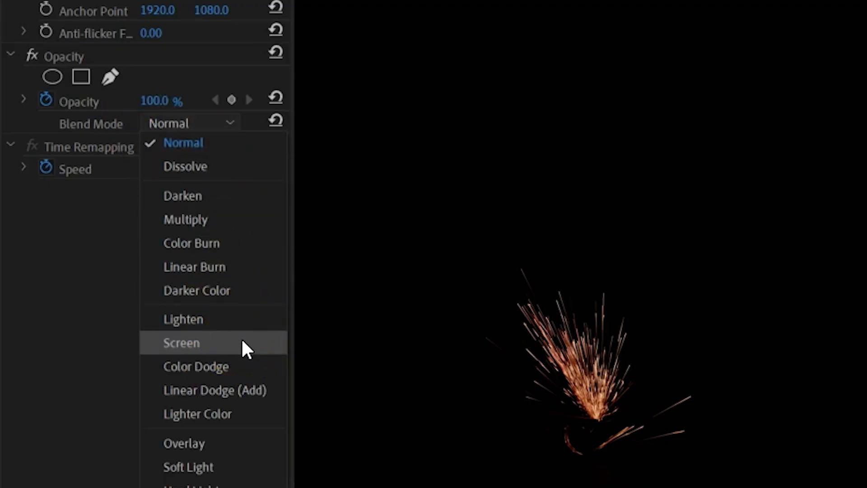
click(242, 341)
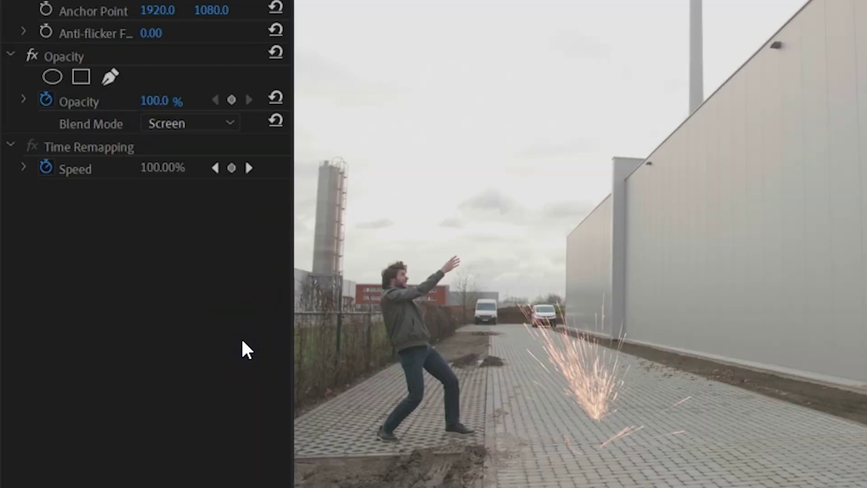
scroll(242, 342, up, 5)
drag(156, 172, 96, 89)
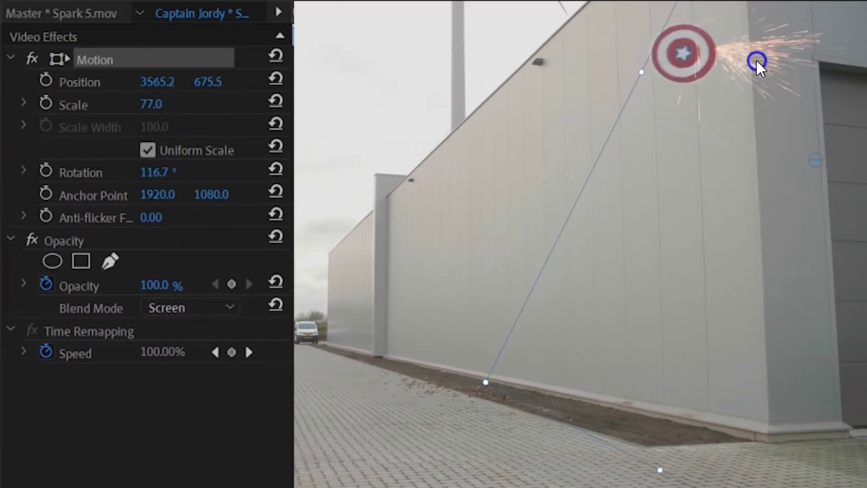
Place Lorenzo empty on V1 and Lorenzo Teleport on V2 at the start of the Lorenzo Teleport sequence.
click(158, 97)
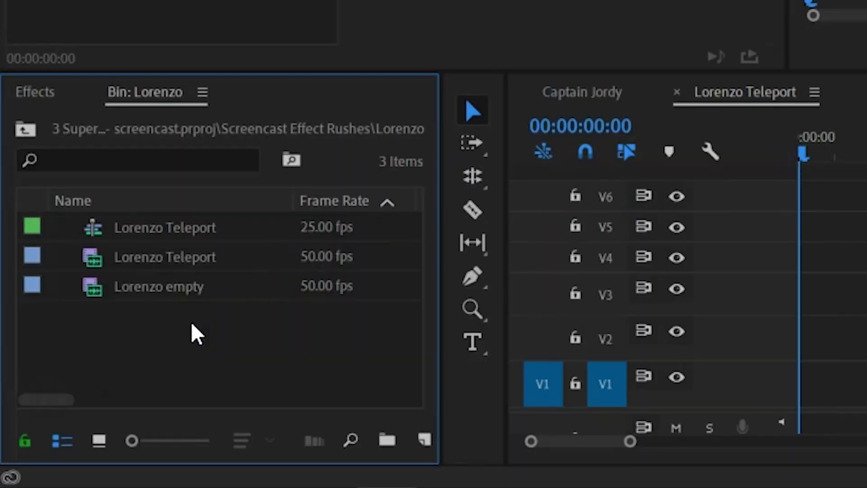
drag(188, 288, 747, 333)
drag(317, 333, 328, 378)
drag(3, 289, 311, 332)
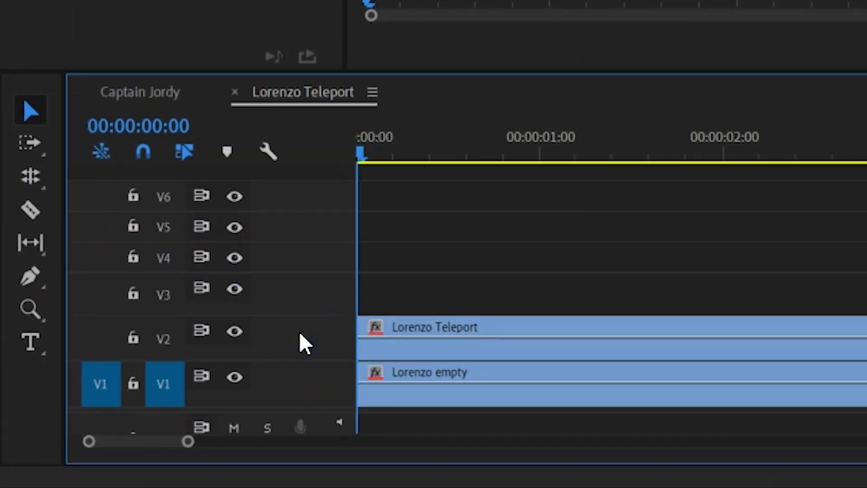
Cut the Lorenzo Teleport clip on V2 at 00:00:00:24 and 00:00:06:17, during the two jumps.
drag(377, 144, 538, 113)
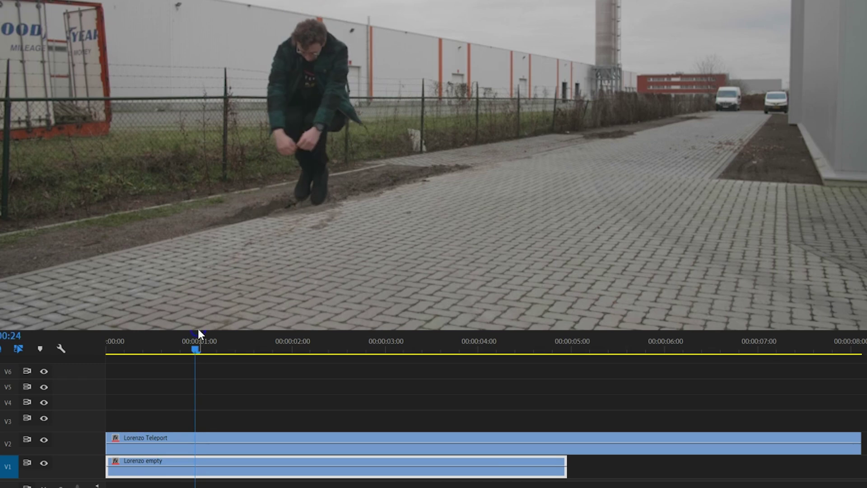
click(227, 437)
key(ctrl+k)
drag(197, 349, 726, 346)
click(770, 435)
key(ctrl+k)
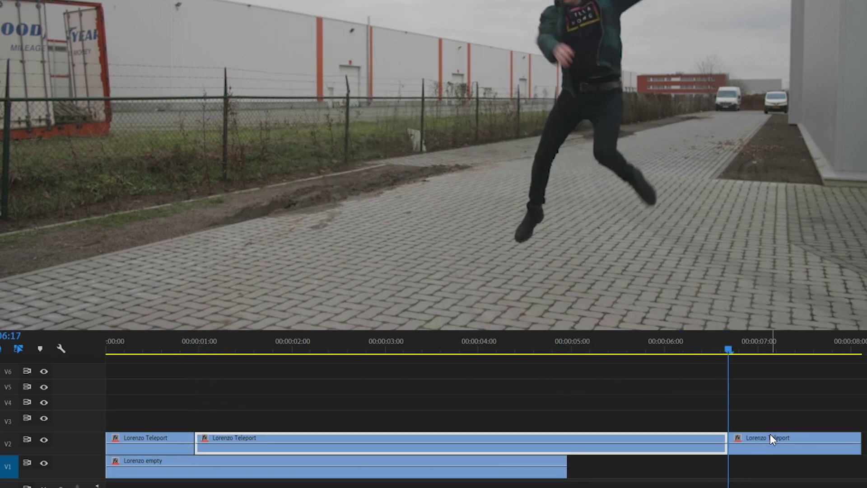
Delete the middle Lorenzo Teleport segment and move the last segment earlier to follow the first one.
key(Delete)
drag(758, 440, 253, 441)
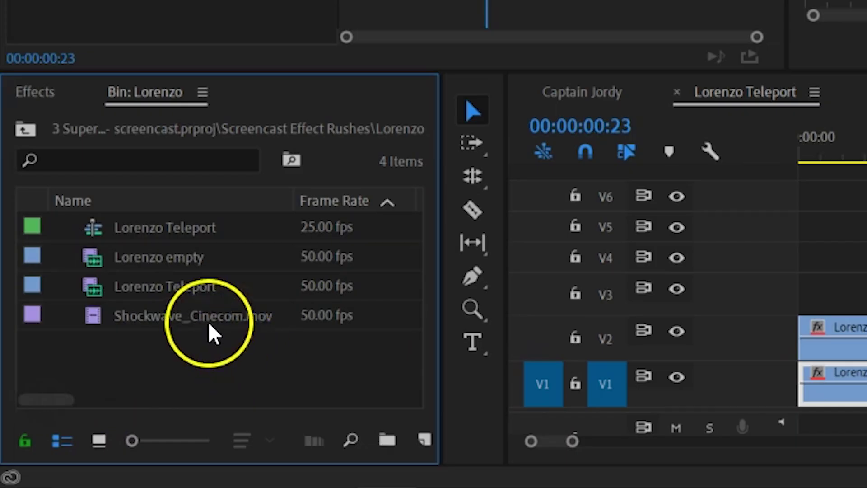
Place Shockwave_Cinecom.mov on V3 at 00:00:00:23 and apply the Invert video effect to it.
click(213, 333)
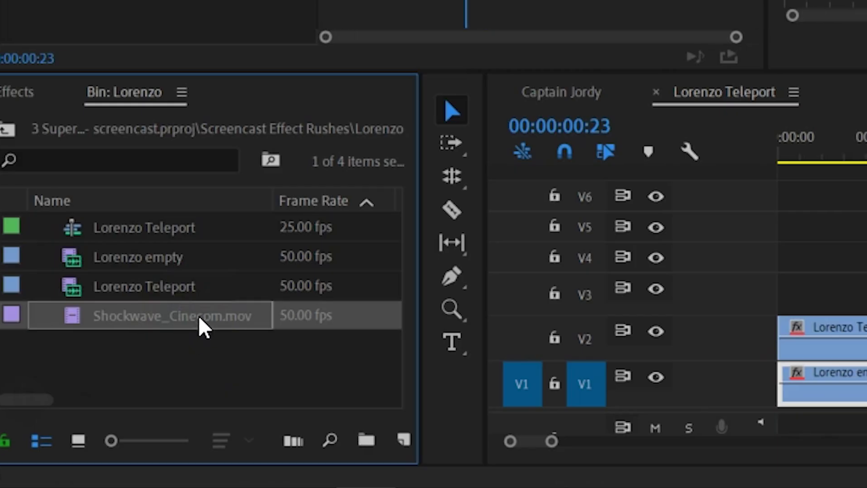
drag(199, 325, 865, 260)
drag(311, 257, 573, 299)
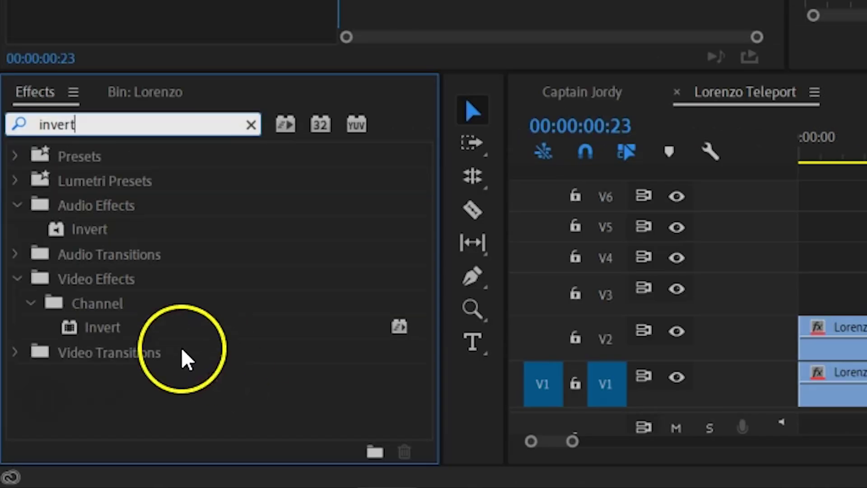
click(116, 324)
drag(124, 333, 648, 285)
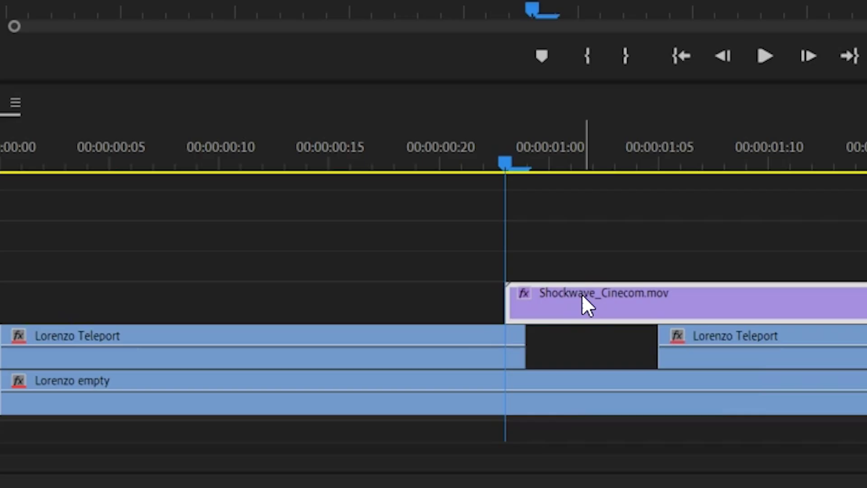
Set the shockwave clip's blend mode to Multiply and reposition it over the jumping man's body.
click(567, 292)
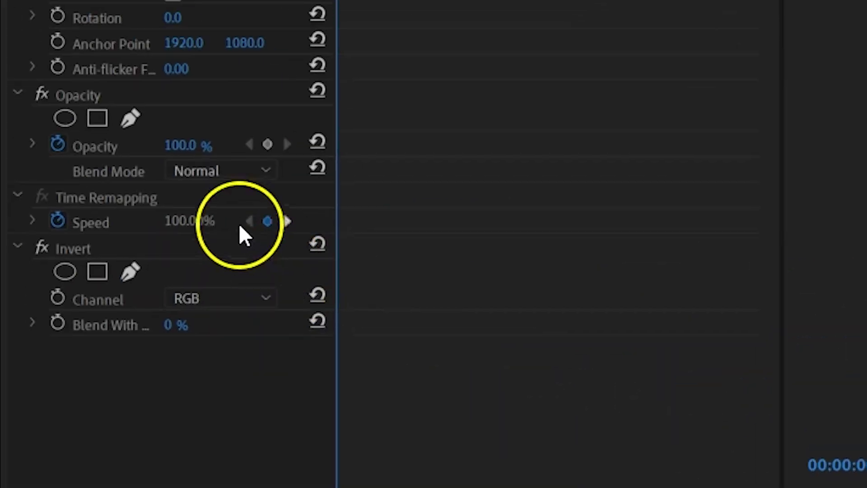
click(133, 127)
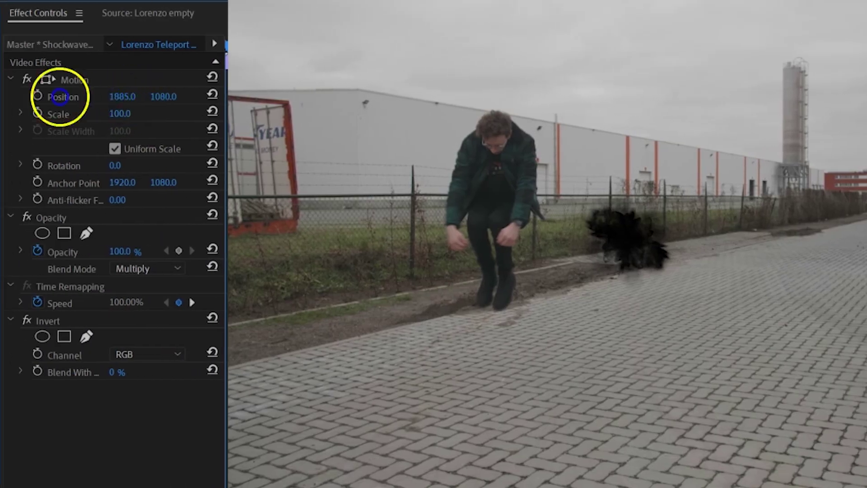
drag(66, 89, 17, 114)
drag(165, 99, 64, 138)
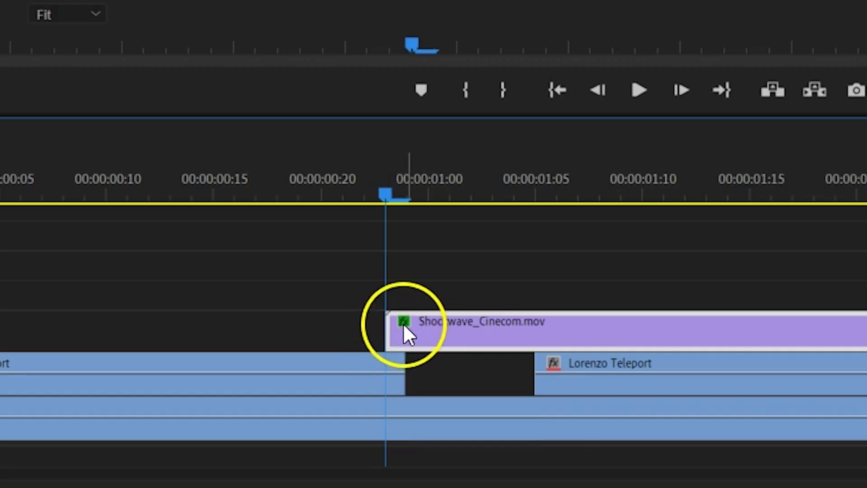
Show the Time Remapping speed line on the shockwave clip and add a speed keyframe with the Pen tool.
click(403, 323)
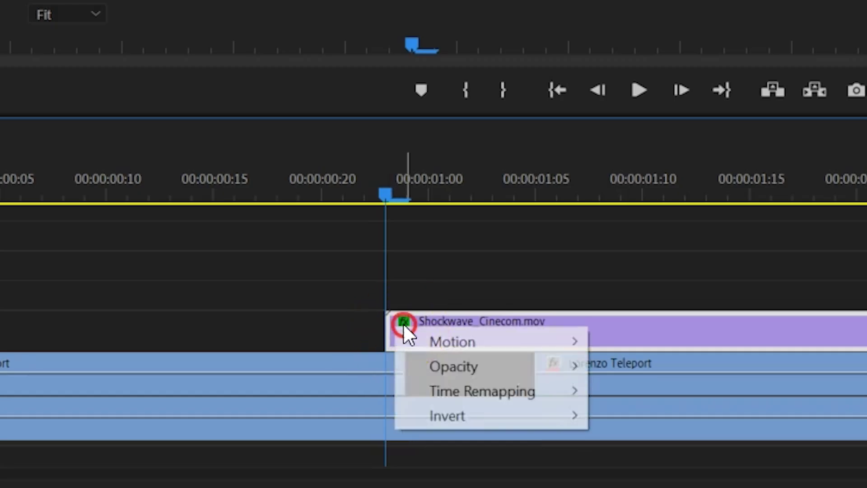
mouse_move(551, 390)
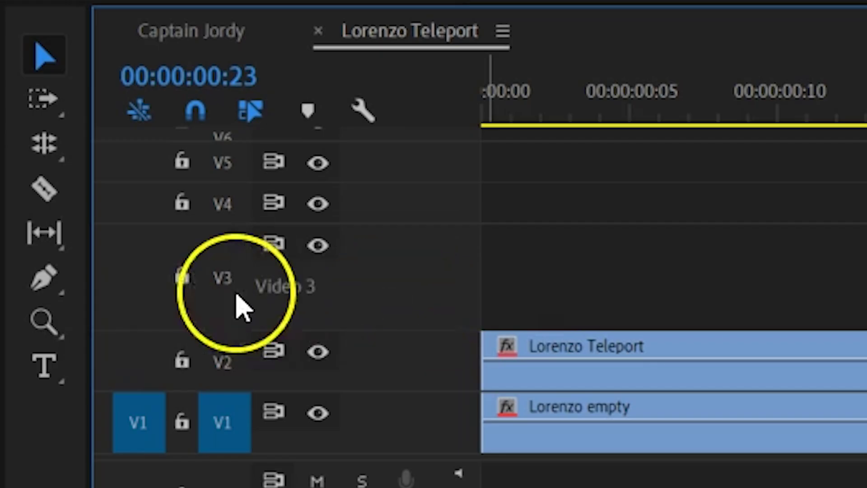
click(49, 283)
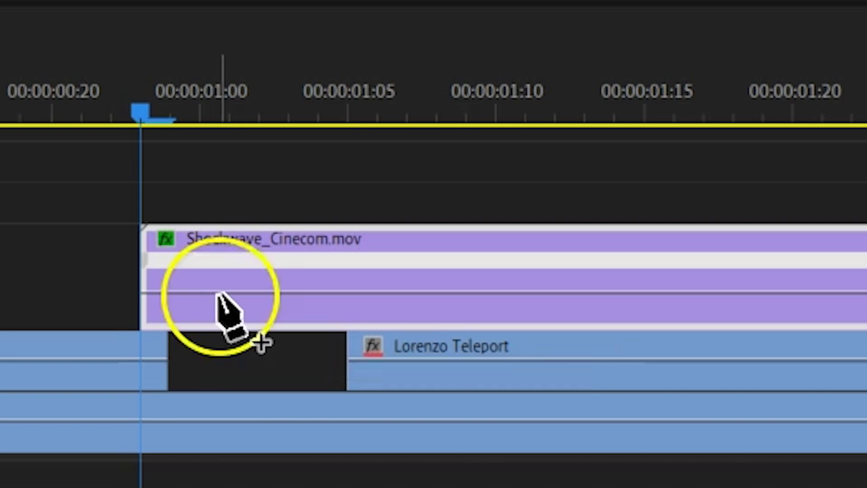
click(355, 292)
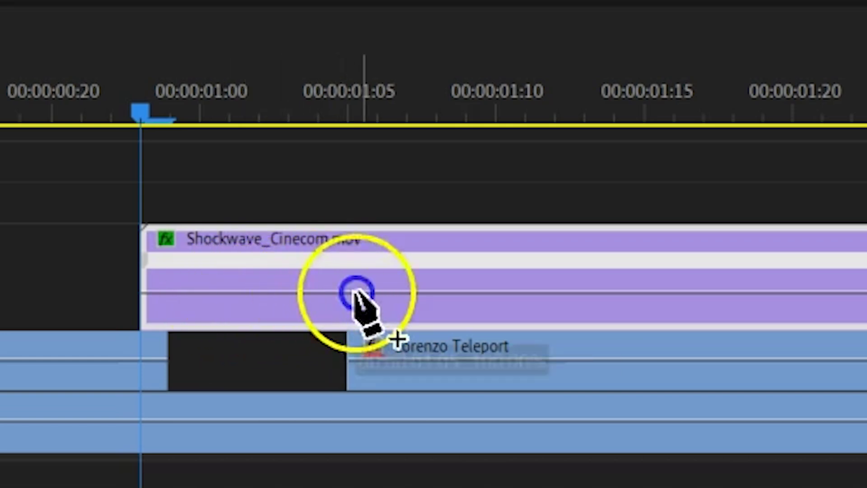
click(59, 66)
Speed up the shockwave before the speed keyframe to about 200% and ramp gradually to a slower speed from about 00:00:01:04.
drag(222, 296, 224, 237)
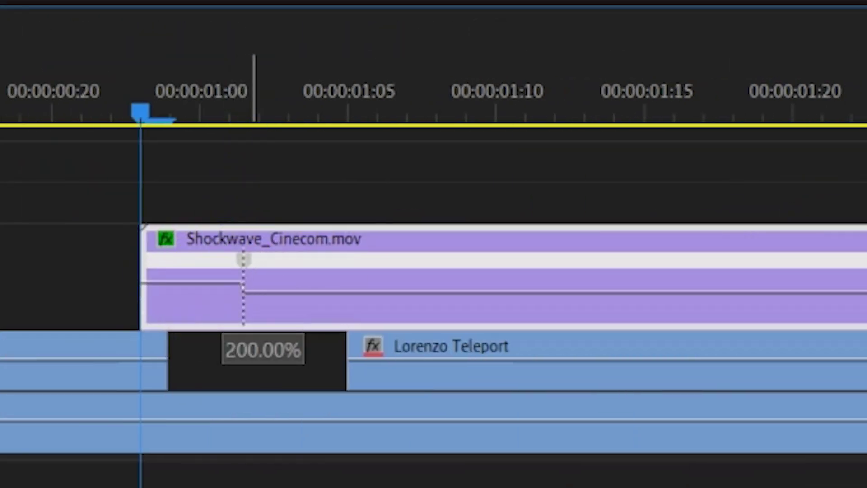
drag(260, 85, 242, 54)
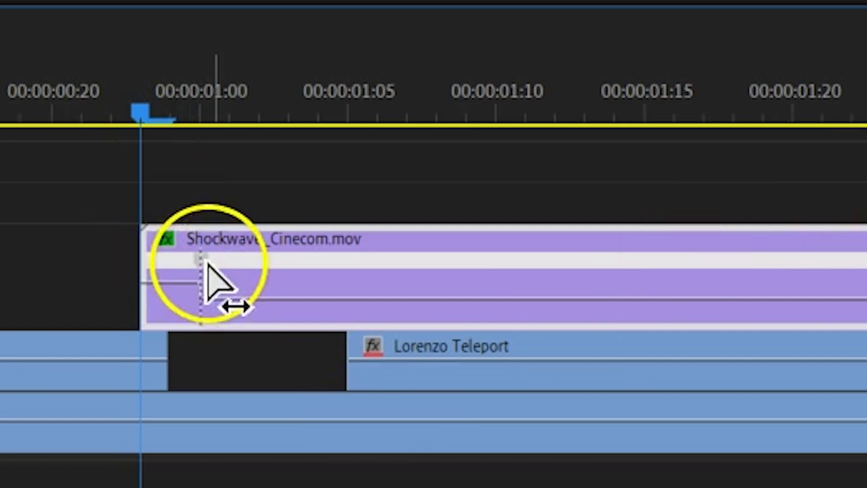
drag(206, 264, 207, 261)
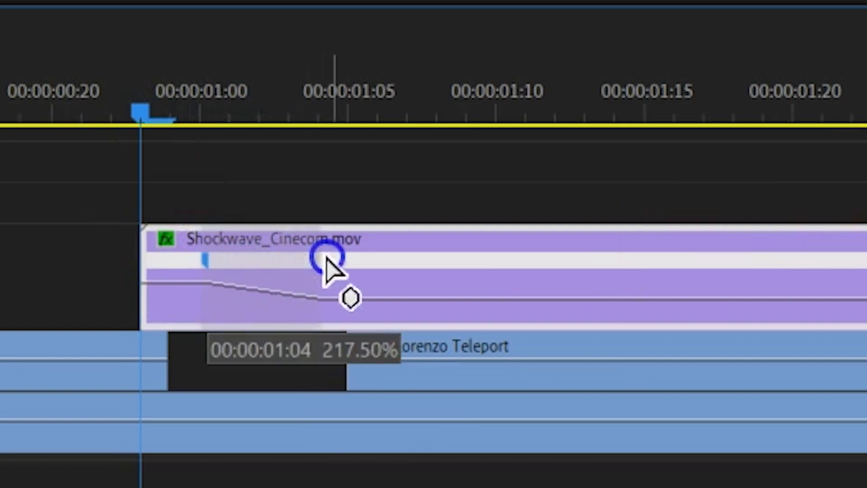
drag(331, 260, 340, 261)
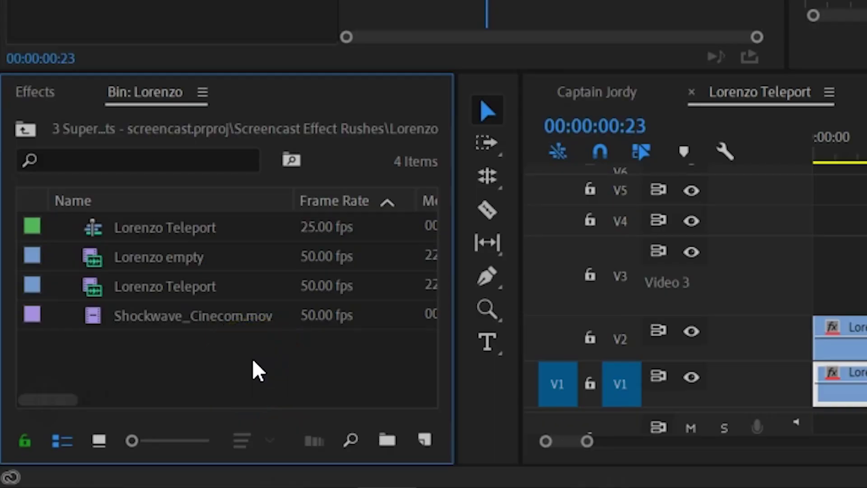
Create an adjustment layer and place it on V4 above the shockwave clip, starting at 00:00:00:23.
click(425, 437)
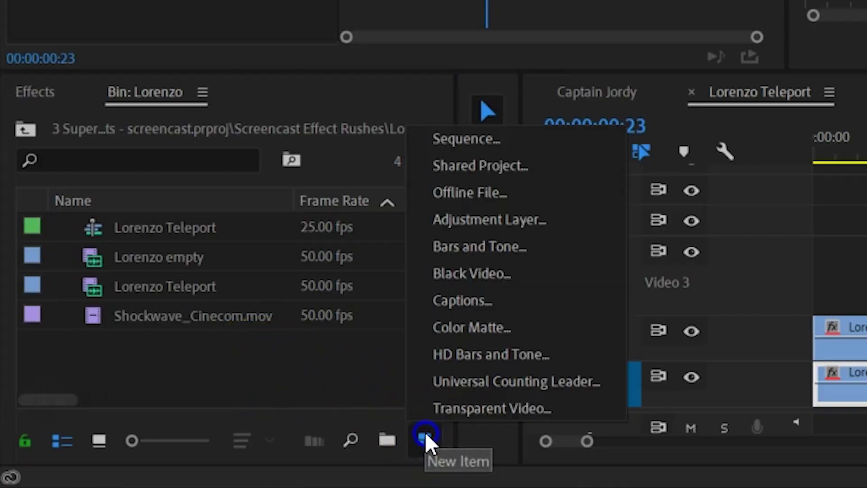
click(503, 222)
drag(230, 228, 329, 217)
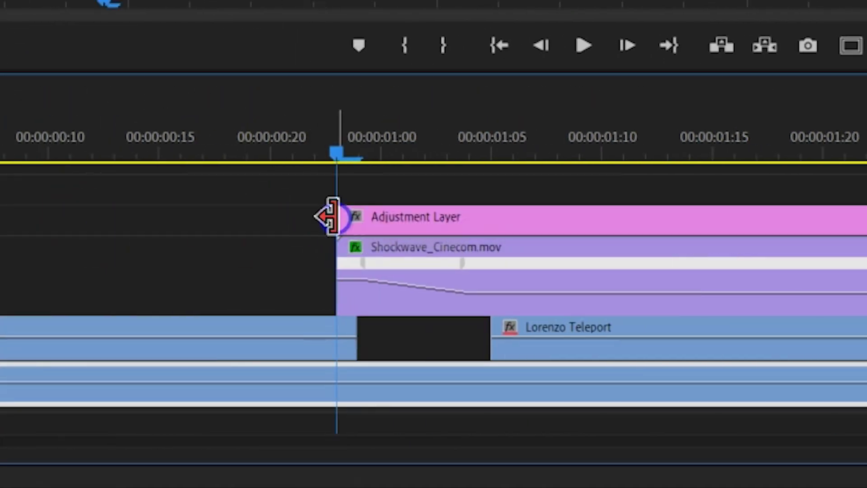
Find the Turbulent Displace effect and apply it to the adjustment layer.
click(227, 381)
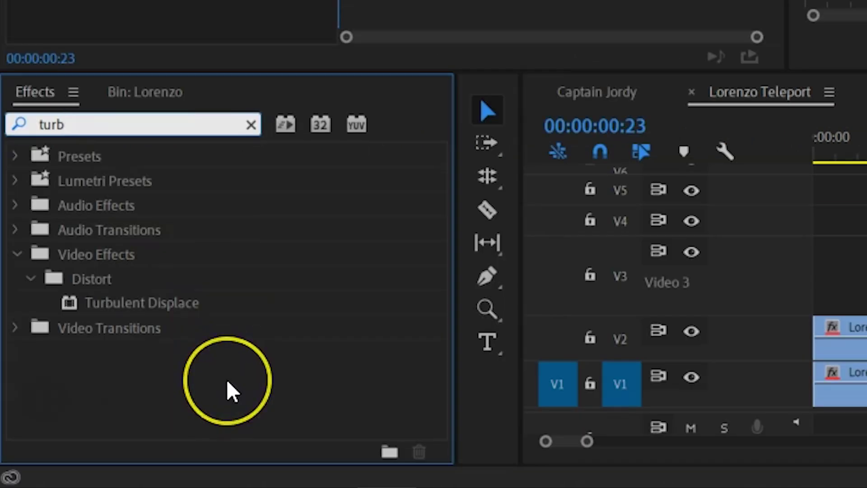
click(180, 326)
click(181, 301)
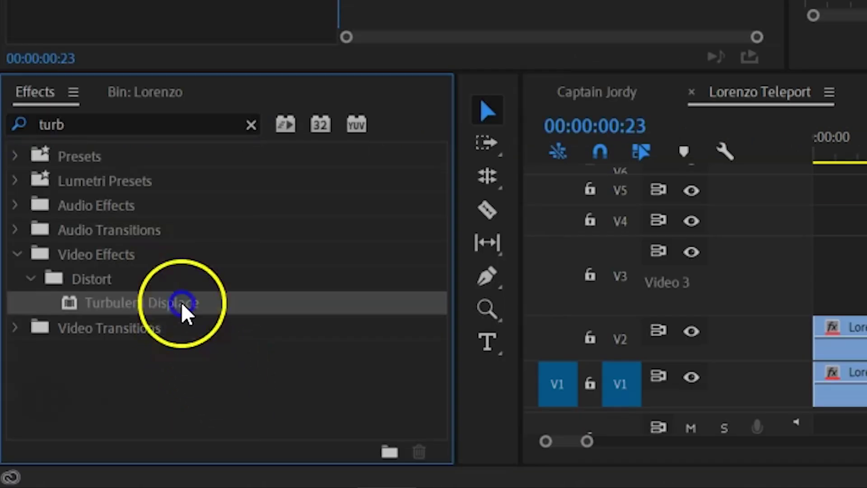
drag(190, 302, 799, 217)
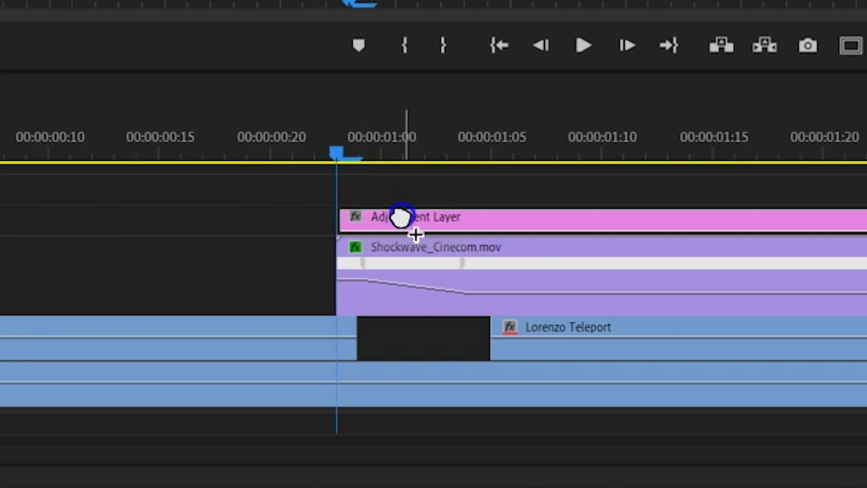
Set Turbulent Displace to Twist with amount 25 and size 70, and keyframe both at 00:00:00:23 and 00:00:01:22.
click(207, 235)
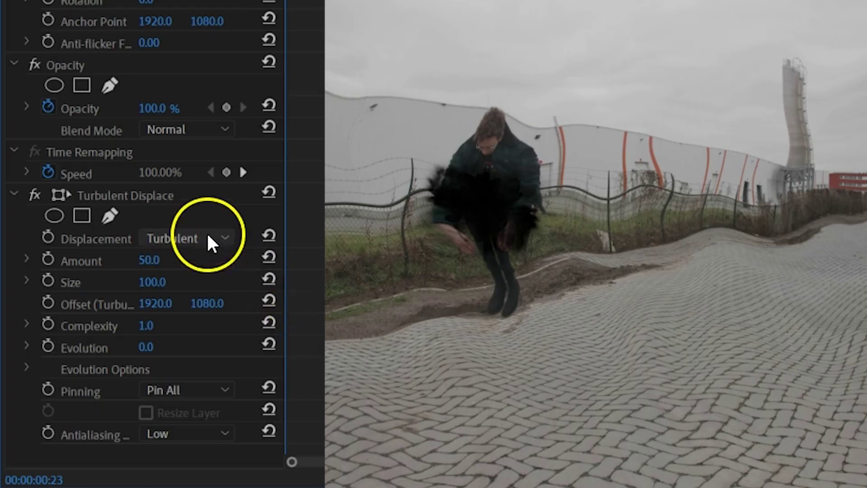
click(219, 298)
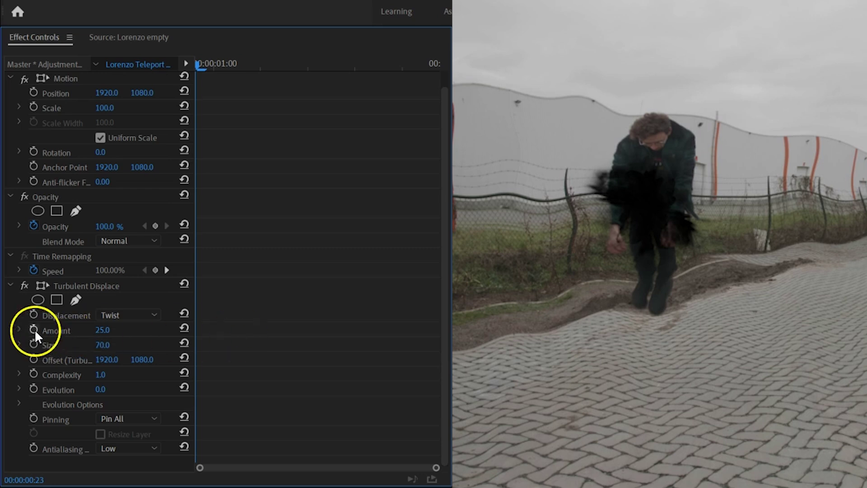
drag(350, 84, 398, 85)
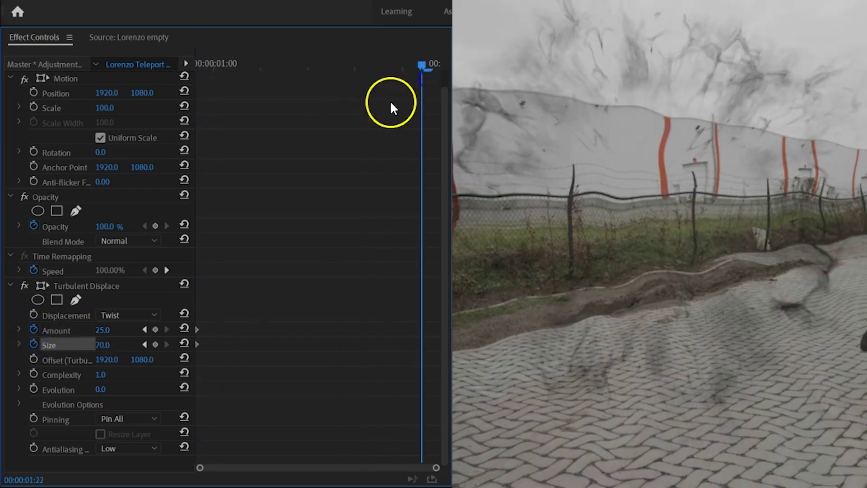
click(129, 328)
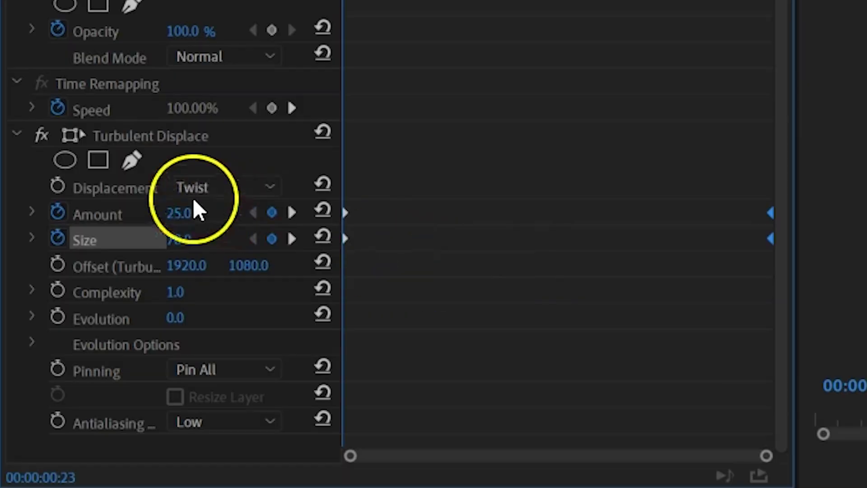
Add an ellipse mask to Turbulent Displace and fit it around the jumping man.
click(70, 165)
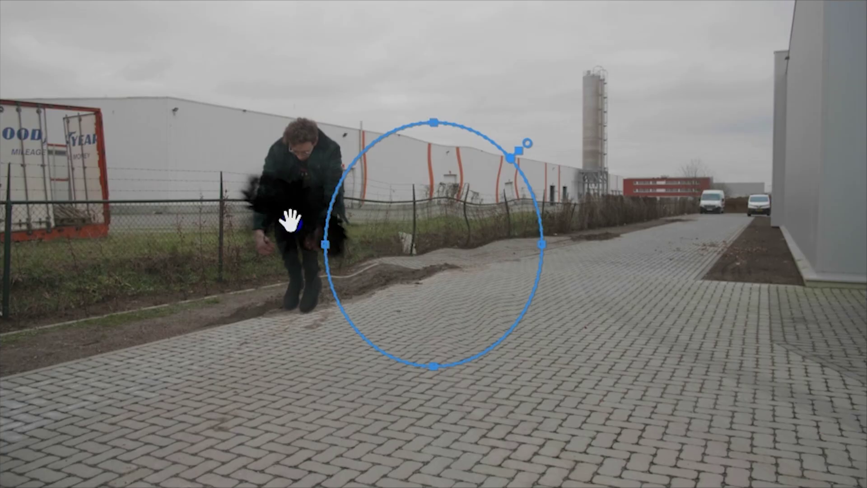
drag(290, 219, 160, 190)
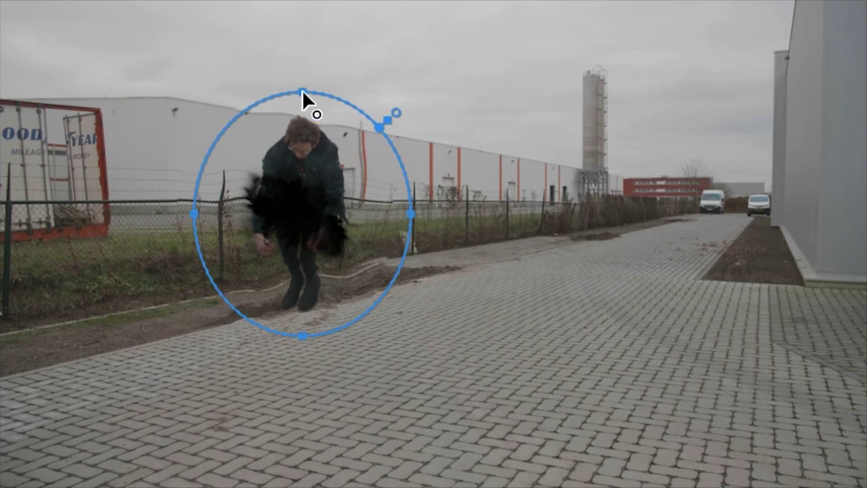
drag(188, 223, 270, 219)
drag(16, 309, 246, 295)
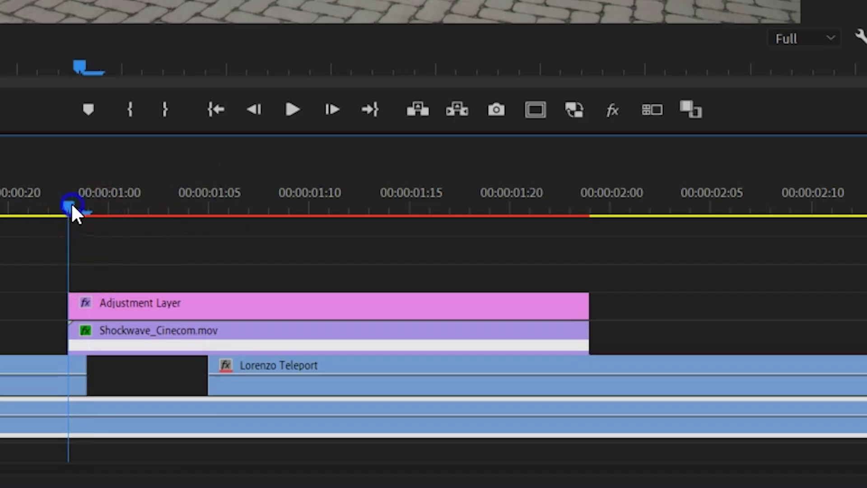
Move the playhead to 00:00:01:05, where the second Lorenzo Teleport segment starts.
drag(72, 208, 207, 182)
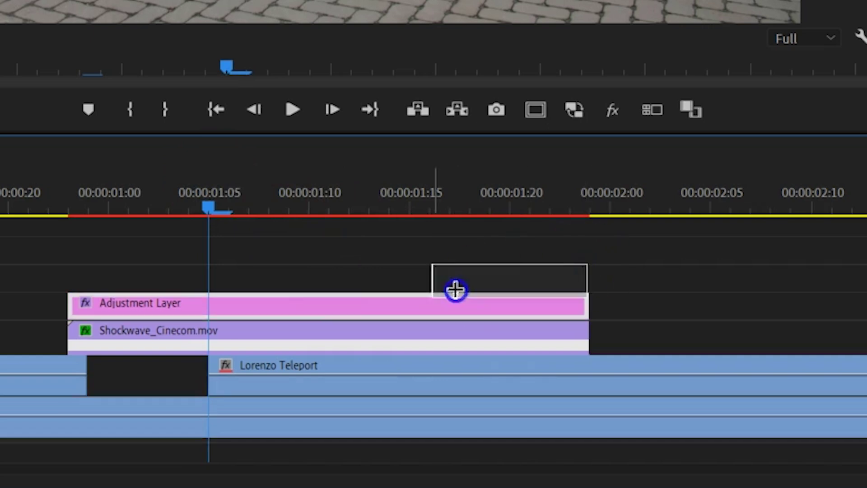